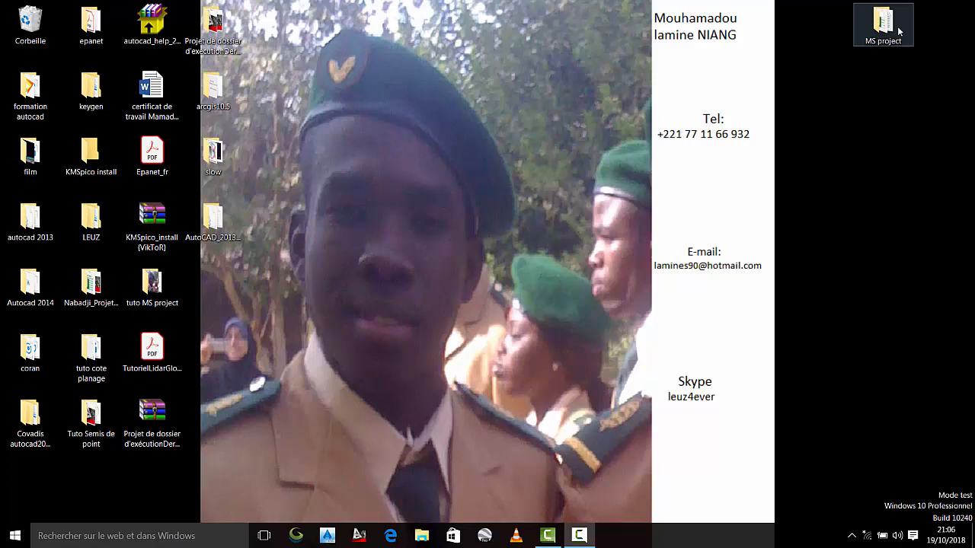
Open the MS project folder from the desktop and launch its Word document and its Project file, both named projet TUTO
{"action": "double_click", "coordinate": [899, 31]}
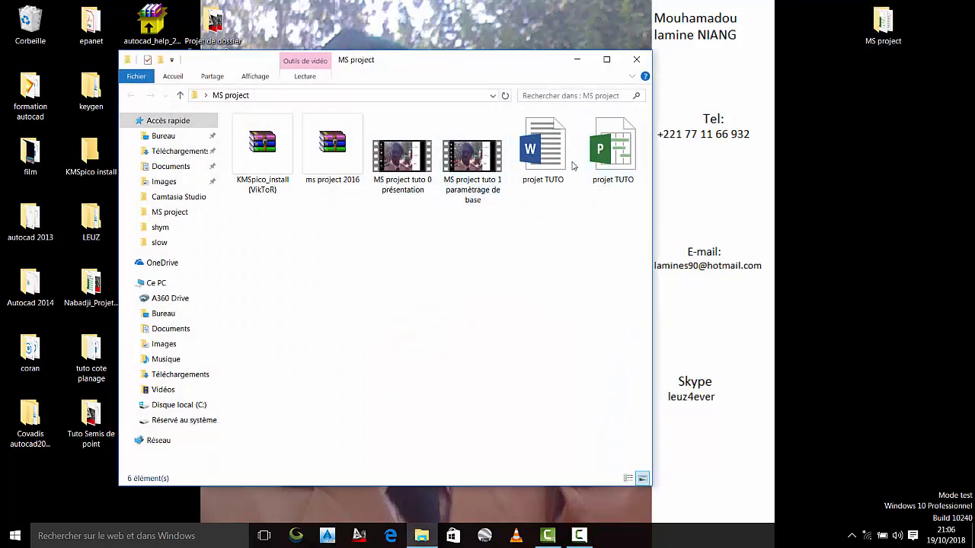
{"action": "left_click", "coordinate": [557, 145]}
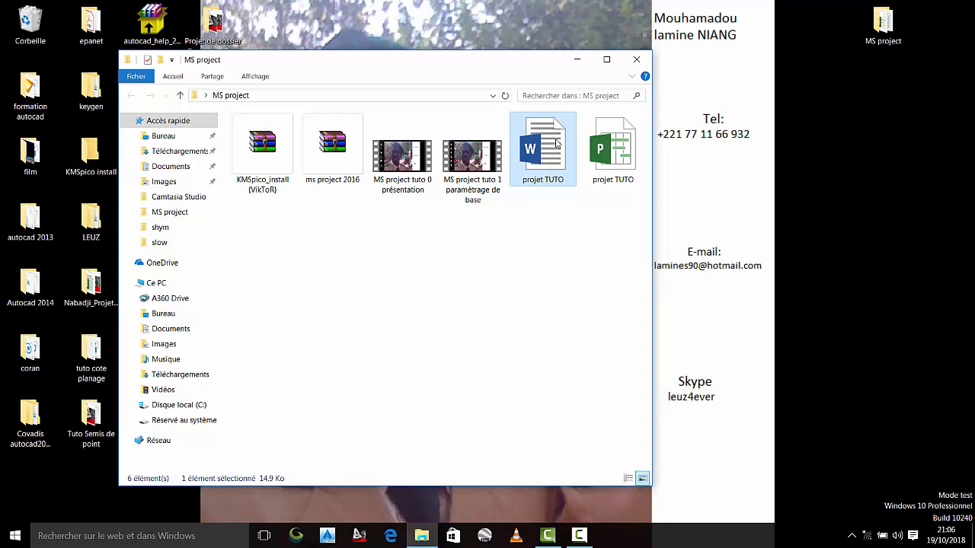
{"action": "double_click", "coordinate": [557, 145]}
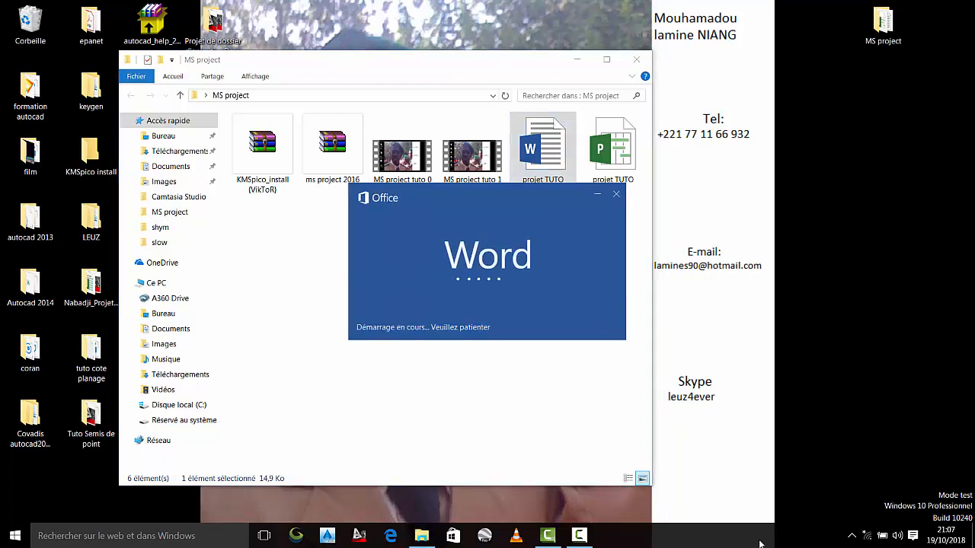
{"action": "left_click", "coordinate": [613, 156]}
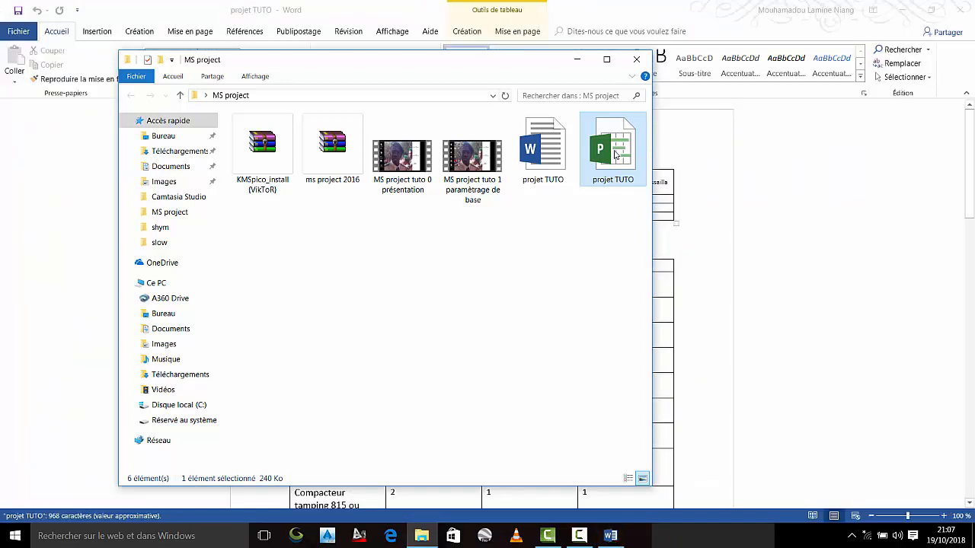
{"action": "double_click", "coordinate": [615, 154]}
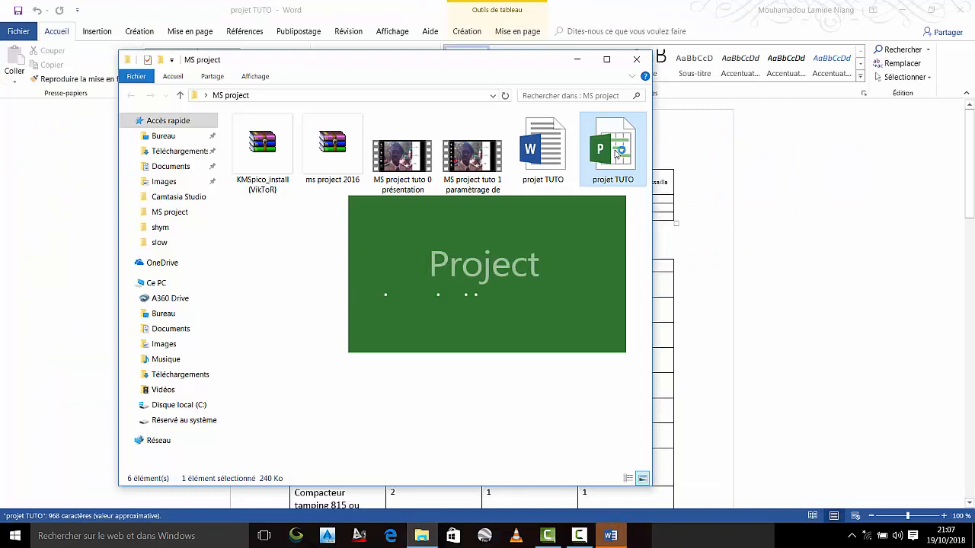
Review the Word document's table of perimeter surfaces, volumes and durations, and the Parc table of contractual, available and usable equipment
{"action": "left_click", "coordinate": [622, 16]}
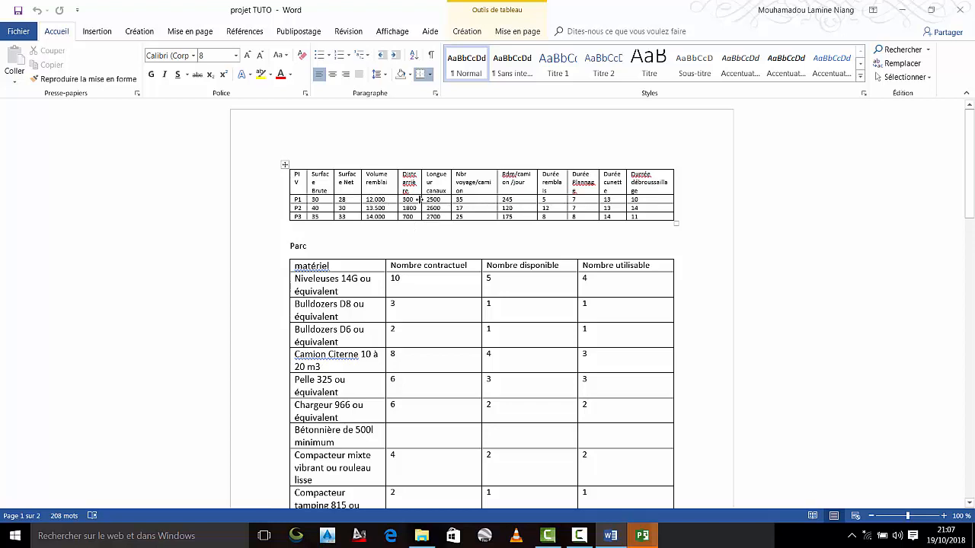
{"action": "left_click_drag", "start_coordinate": [316, 176], "coordinate": [411, 216]}
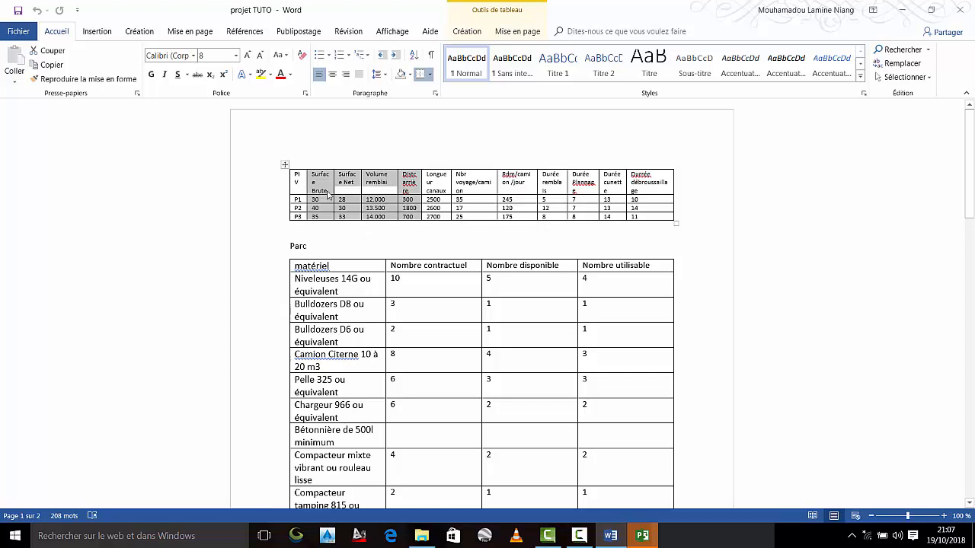
{"action": "left_click", "coordinate": [330, 191]}
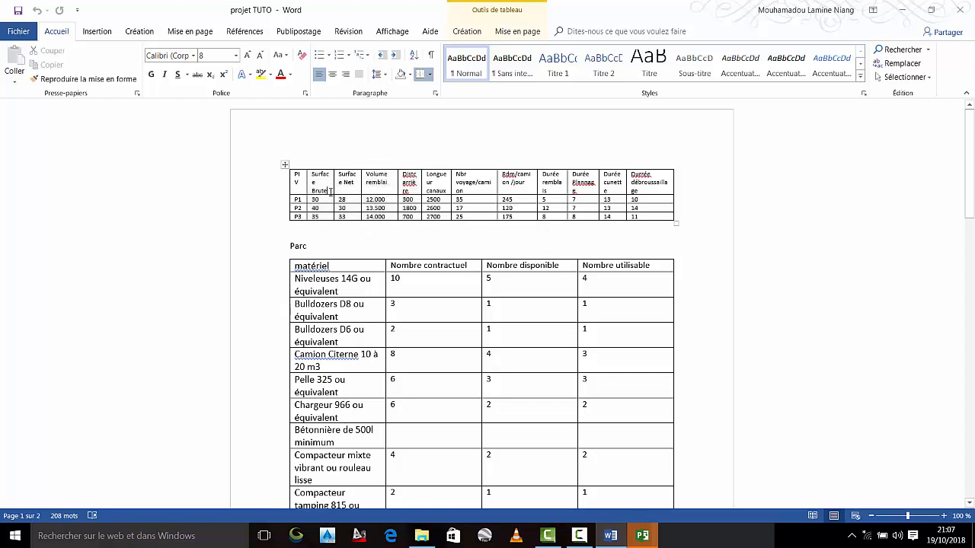
{"action": "left_click", "coordinate": [405, 168]}
{"action": "left_click_drag", "start_coordinate": [416, 188], "coordinate": [660, 202]}
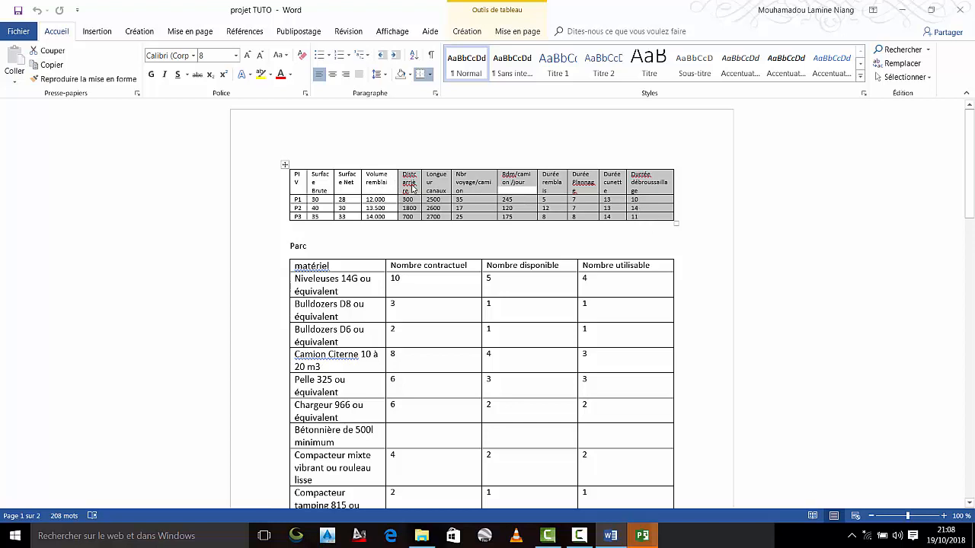
{"action": "left_click", "coordinate": [412, 200]}
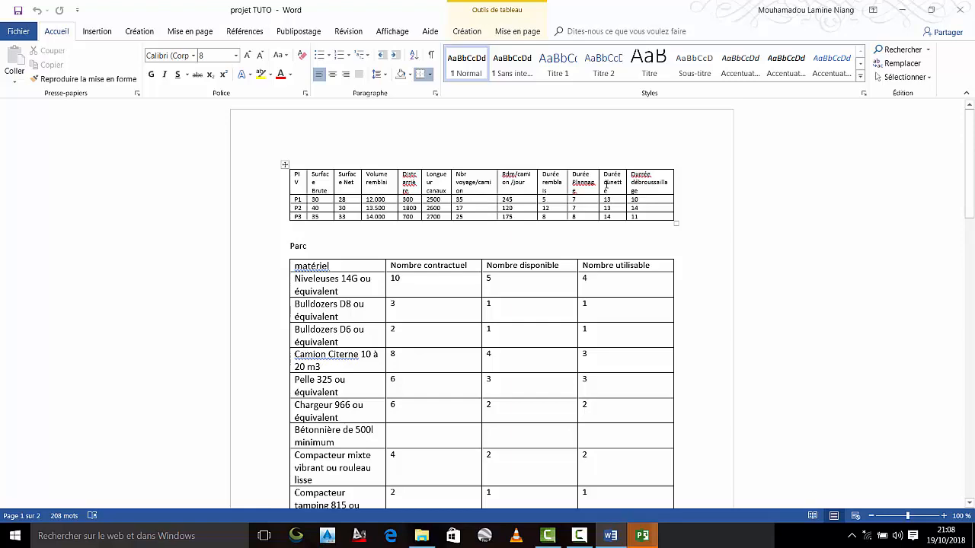
{"action": "scroll", "coordinate": [607, 185], "scroll_direction": "down", "scroll_amount": 3}
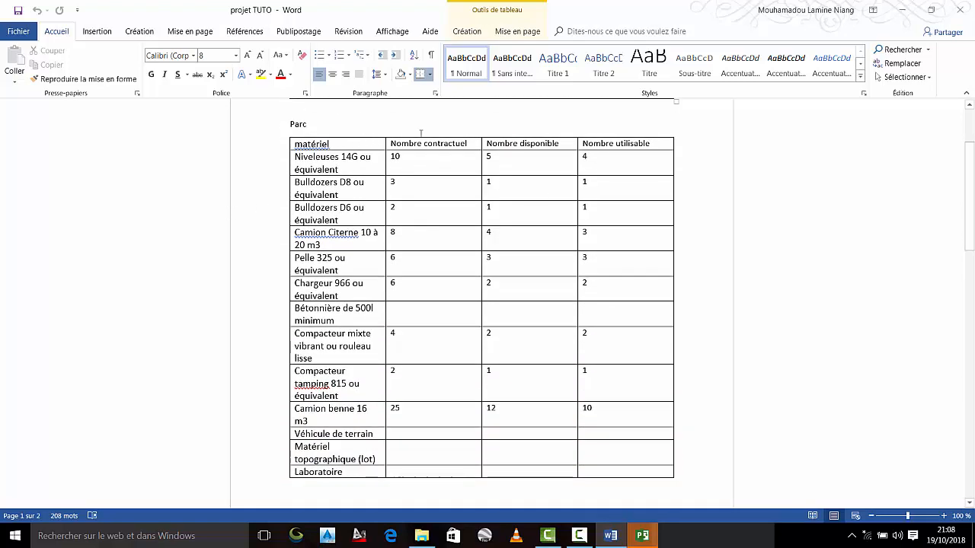
{"action": "left_click", "coordinate": [484, 157]}
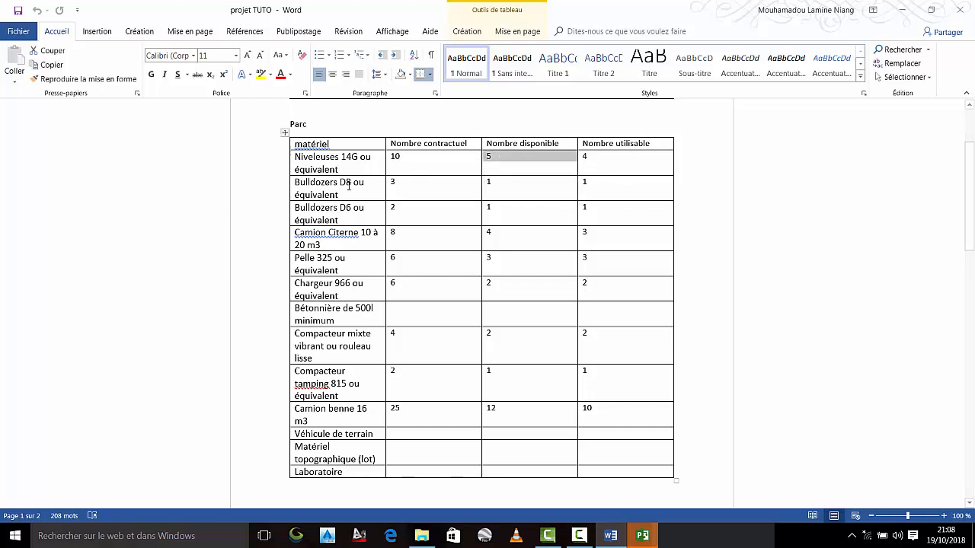
{"action": "left_click", "coordinate": [329, 156]}
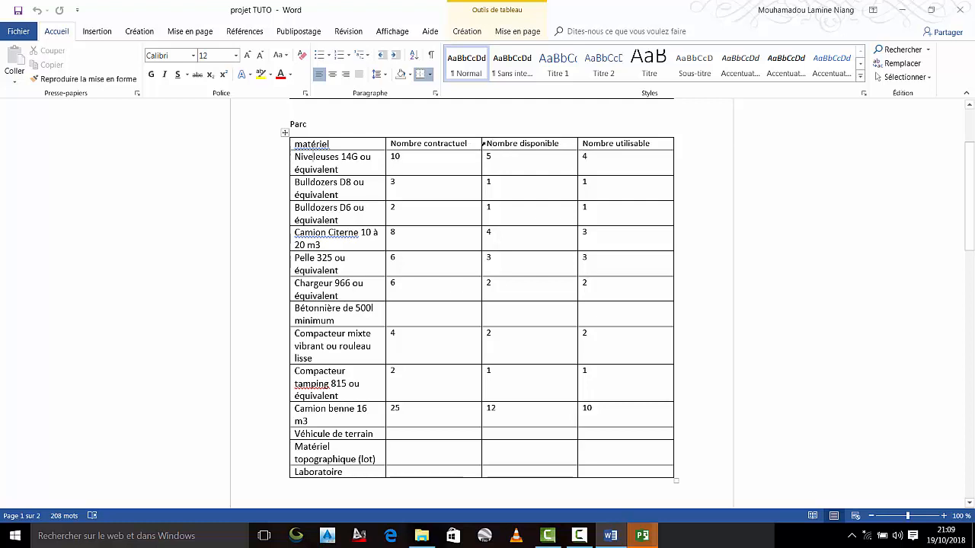
{"action": "left_click", "coordinate": [482, 143]}
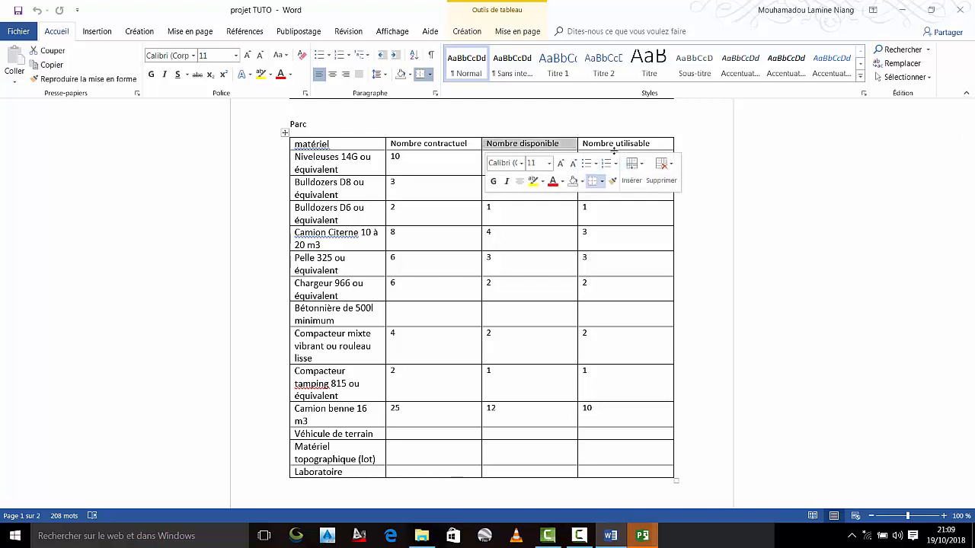
{"action": "left_click", "coordinate": [611, 143]}
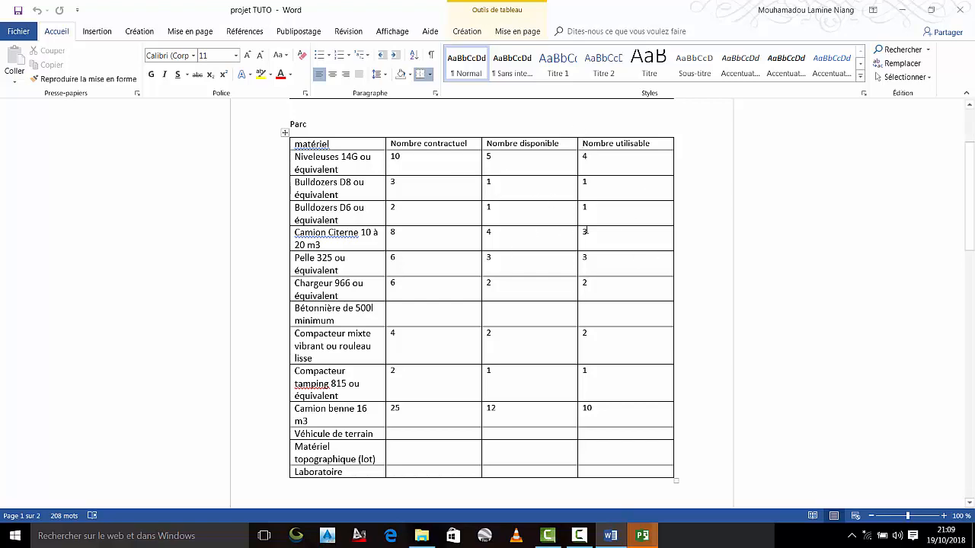
Read through the document's task lists for the preparatory, execution and final phases
{"action": "scroll", "coordinate": [587, 228], "scroll_direction": "down", "scroll_amount": 2}
{"action": "scroll", "coordinate": [599, 217], "scroll_direction": "up", "scroll_amount": 2}
{"action": "scroll", "coordinate": [609, 213], "scroll_direction": "down", "scroll_amount": 7}
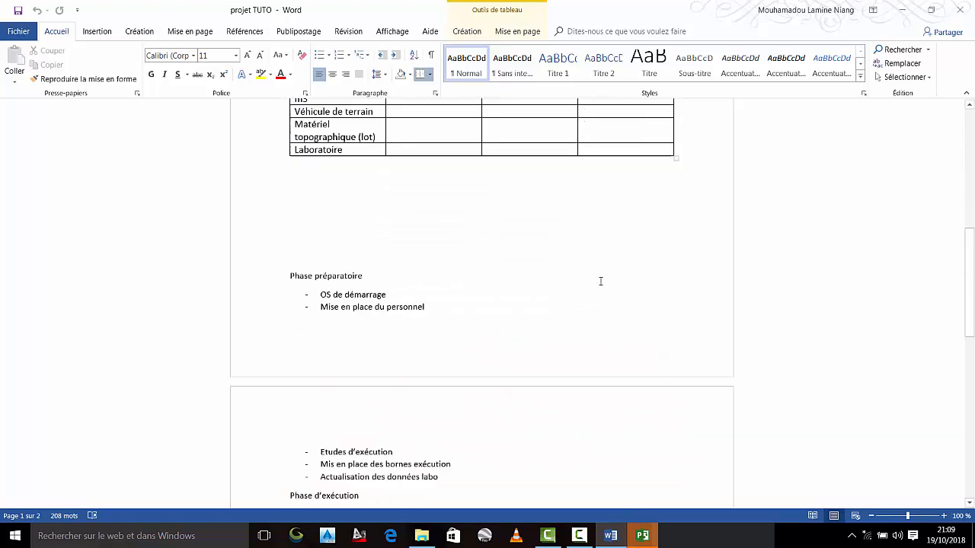
{"action": "scroll", "coordinate": [600, 282], "scroll_direction": "down", "scroll_amount": 4}
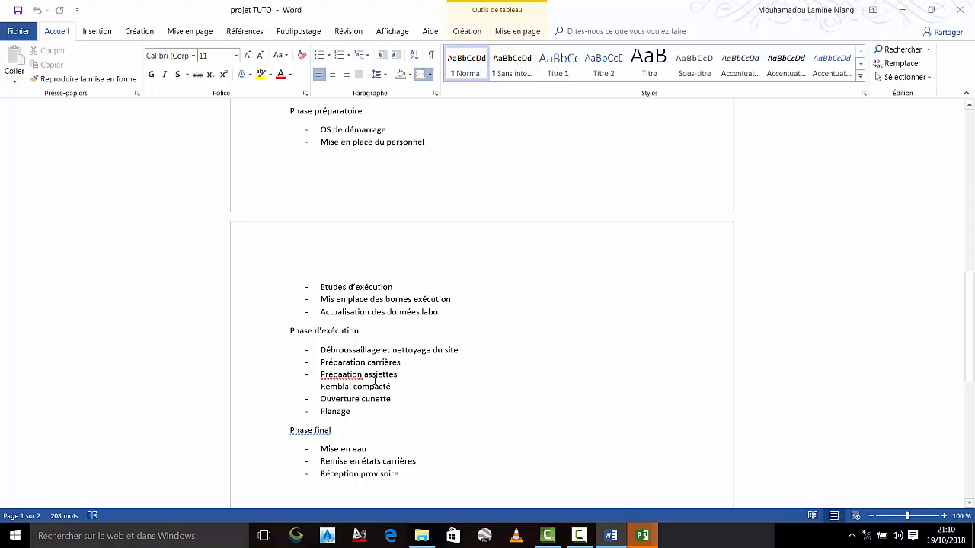
{"action": "scroll", "coordinate": [374, 380], "scroll_direction": "down", "scroll_amount": 2}
{"action": "scroll", "coordinate": [375, 380], "scroll_direction": "up", "scroll_amount": 2}
{"action": "scroll", "coordinate": [335, 373], "scroll_direction": "down", "scroll_amount": 2}
{"action": "scroll", "coordinate": [329, 356], "scroll_direction": "down", "scroll_amount": 2}
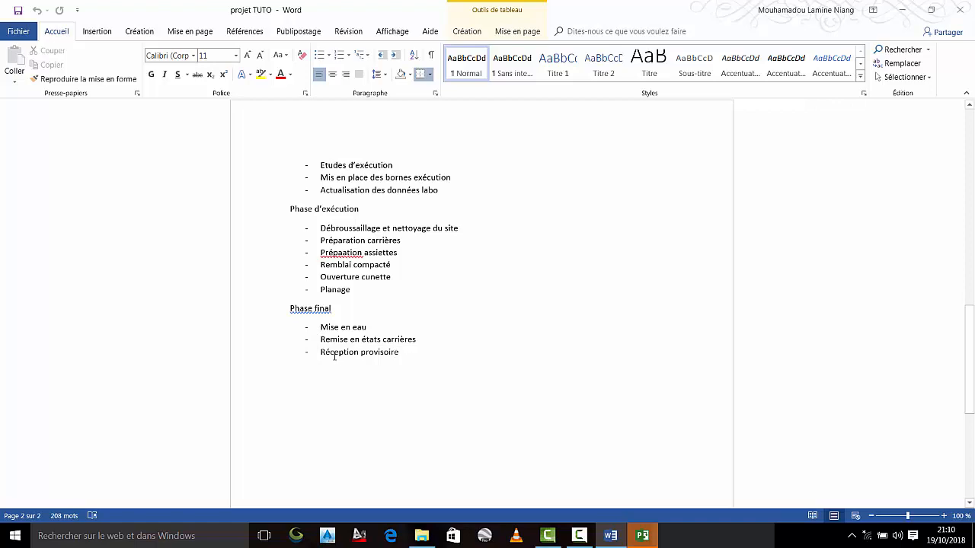
{"action": "scroll", "coordinate": [333, 339], "scroll_direction": "up", "scroll_amount": 10}
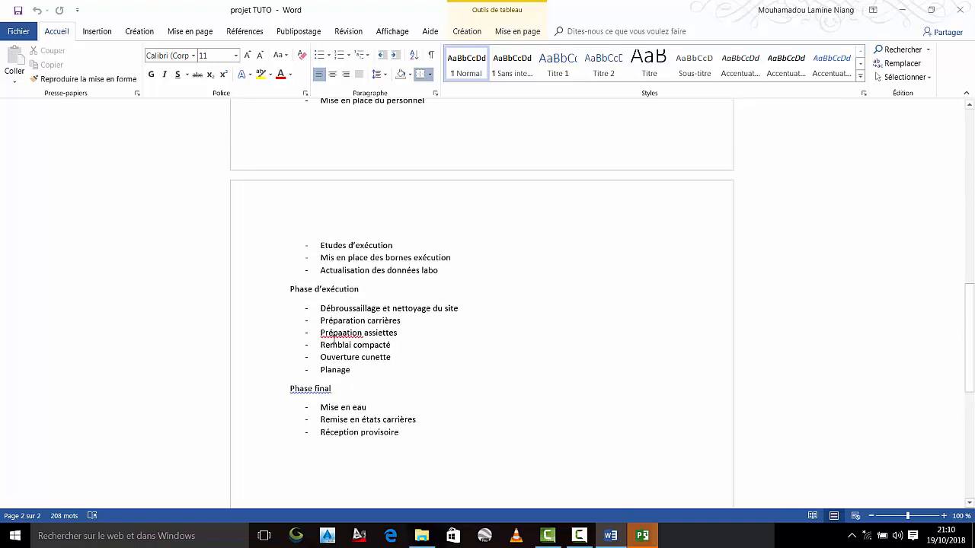
{"action": "scroll", "coordinate": [334, 339], "scroll_direction": "up", "scroll_amount": 11}
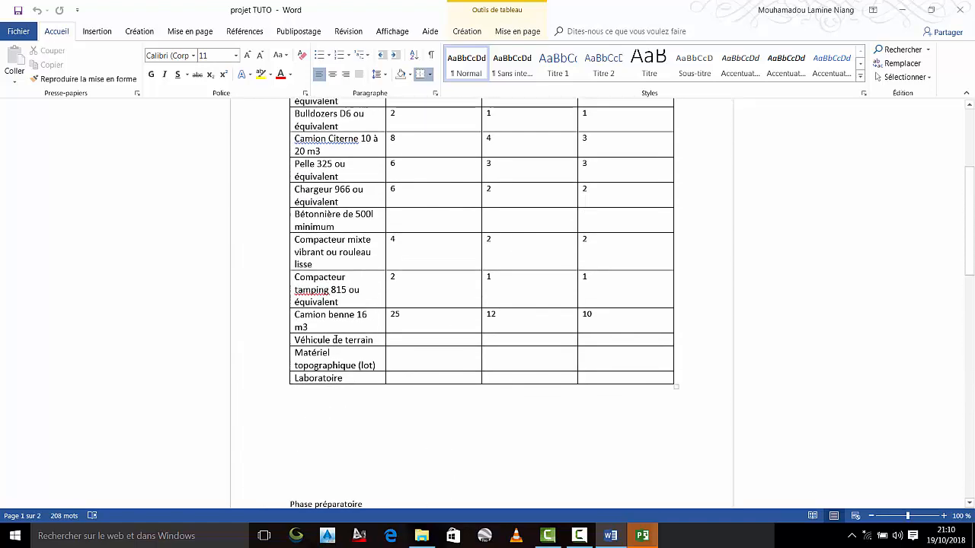
Switch to Project and enter PROJET as the name of the first task in the Gantt table
{"action": "left_click", "coordinate": [654, 538]}
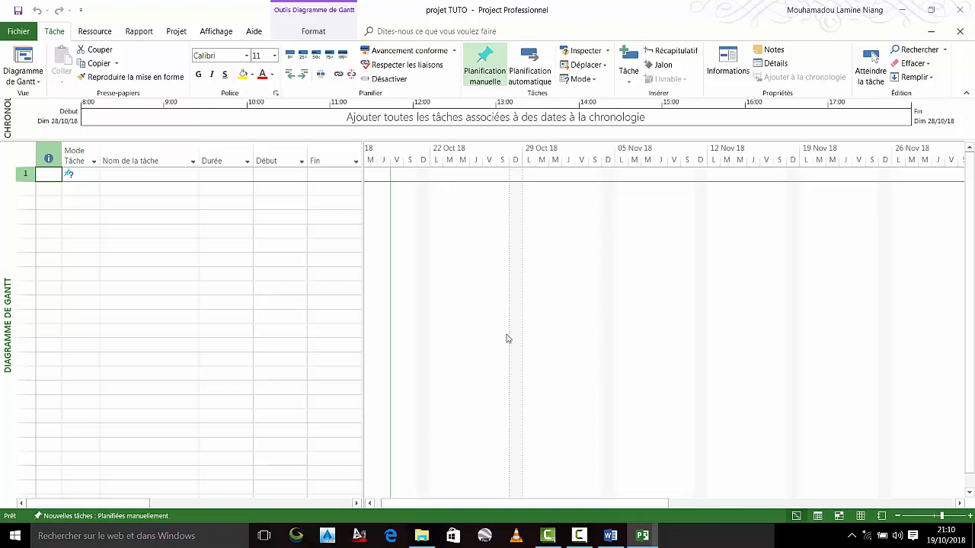
{"action": "left_click", "coordinate": [146, 179]}
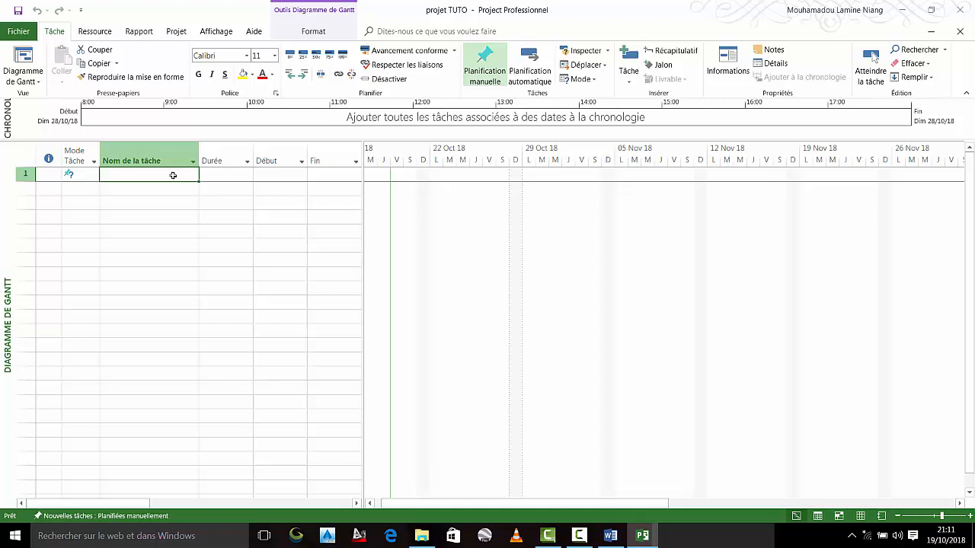
{"action": "type", "text": "PR"}
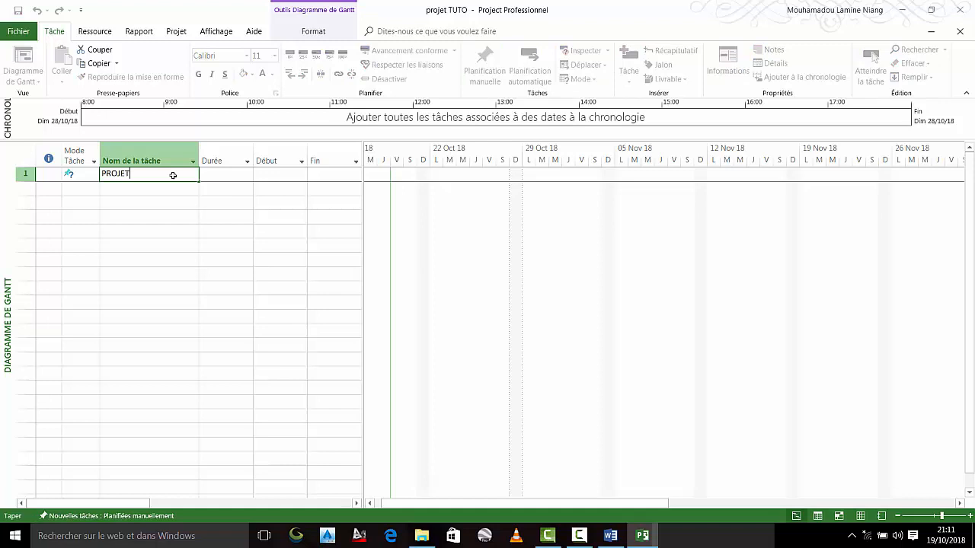
{"action": "type", "text": "OJET"}
{"action": "left_click", "coordinate": [135, 189]}
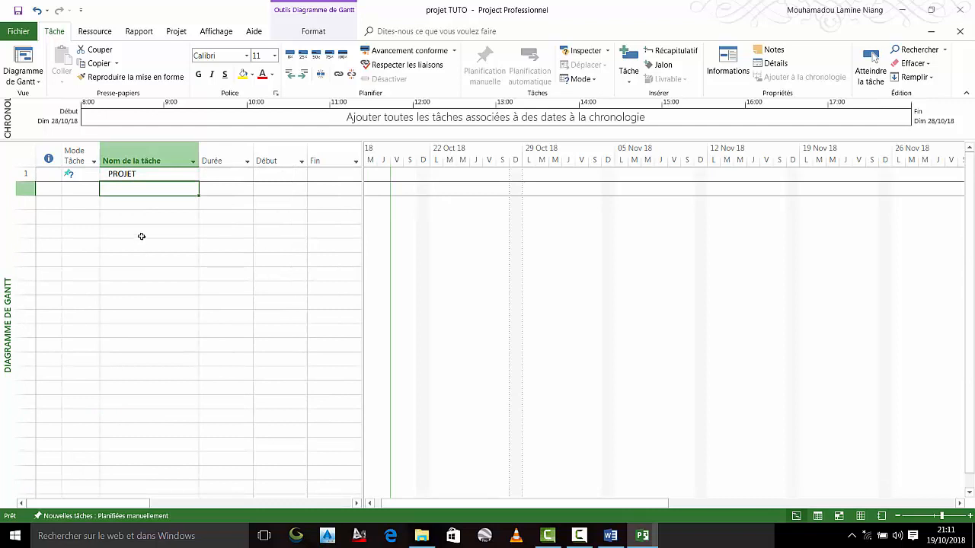
{"action": "left_click", "coordinate": [144, 173]}
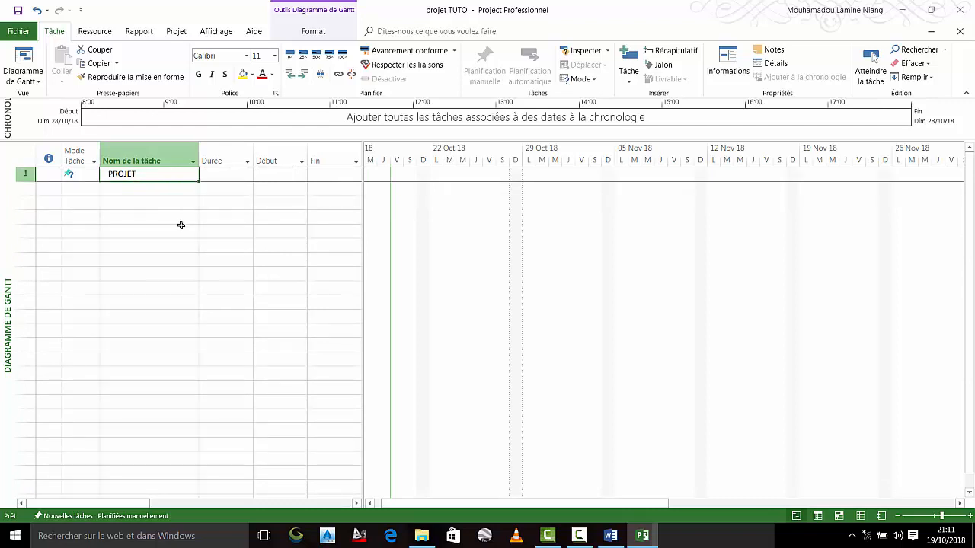
Switch to the Word document to fetch the phase and task names for the list below PROJET
{"action": "left_click", "coordinate": [609, 536]}
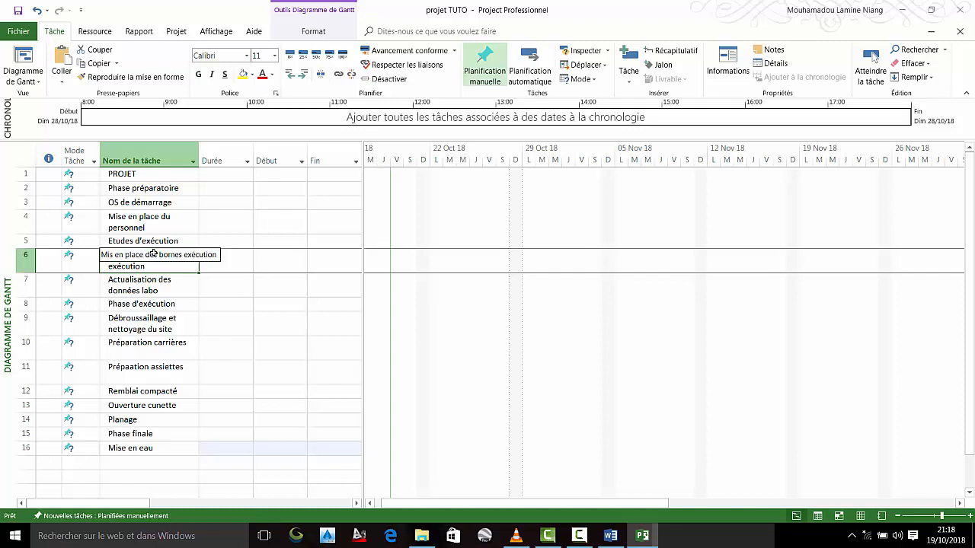
Indent tasks 2 to 16, from Phase préparatoire to Mise en eau, one level so that they become subtasks of PROJET
{"action": "left_click", "coordinate": [140, 175]}
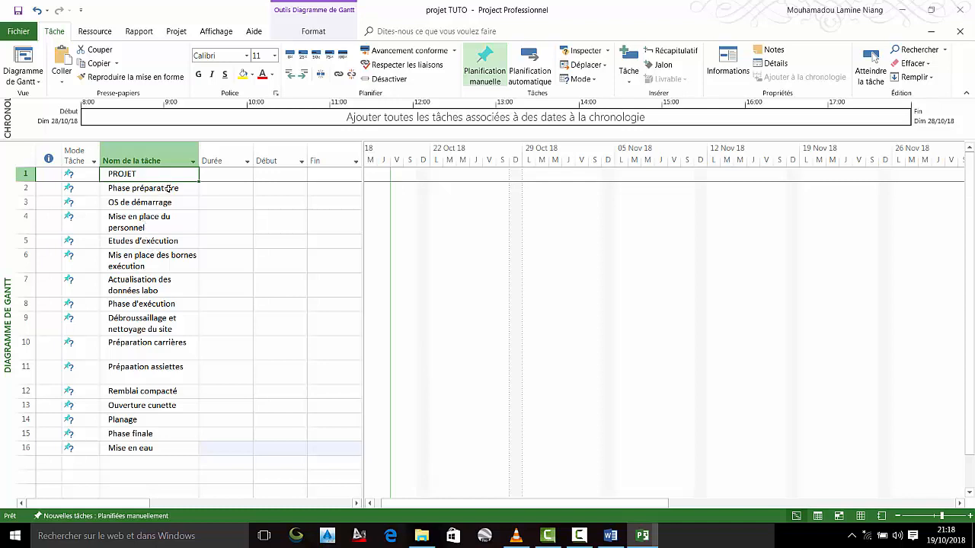
{"action": "left_click", "coordinate": [168, 188]}
{"action": "left_click_drag", "start_coordinate": [168, 188], "coordinate": [146, 450]}
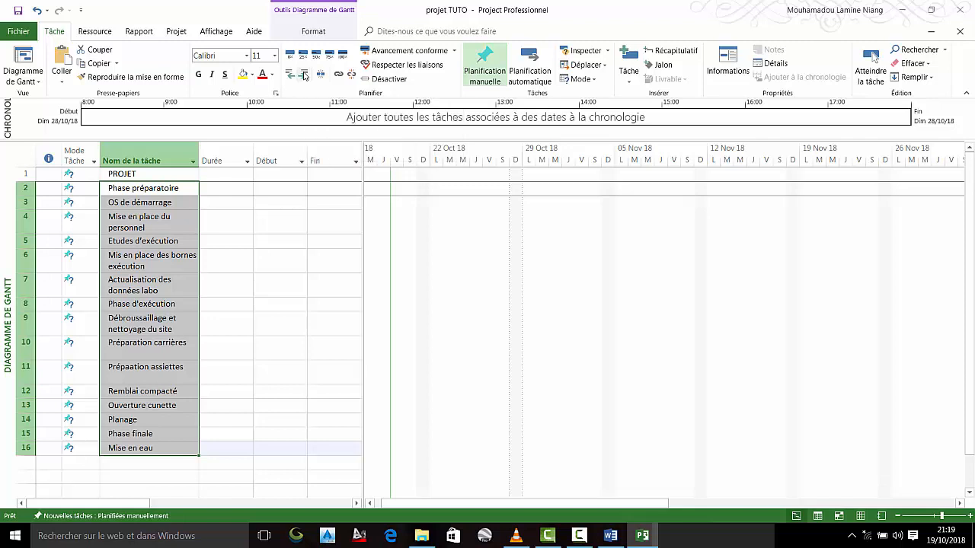
{"action": "left_click", "coordinate": [304, 74]}
{"action": "left_click", "coordinate": [114, 285]}
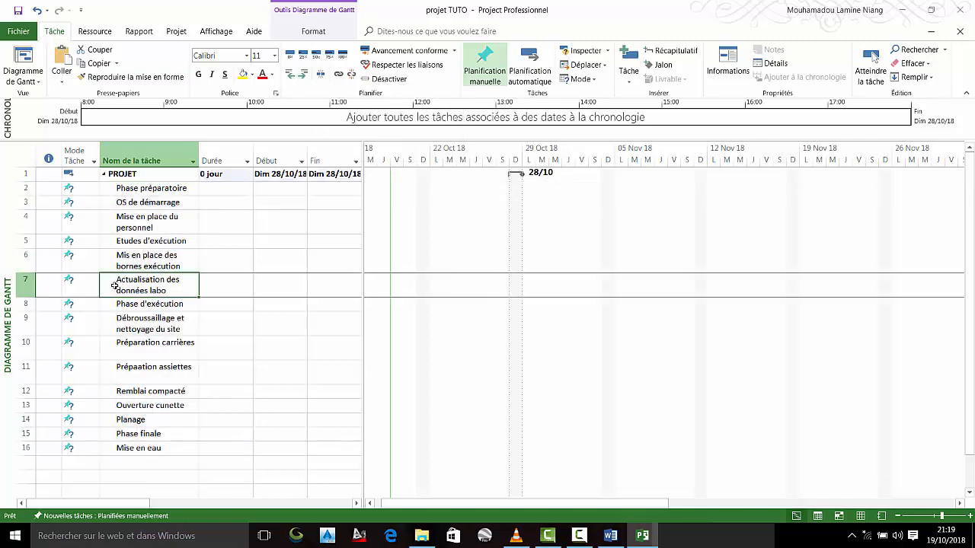
Indent tasks 3 to 7, from OS de démarrage to Actualisation des données labo, as subtasks of Phase préparatoire
{"action": "left_click", "coordinate": [142, 190]}
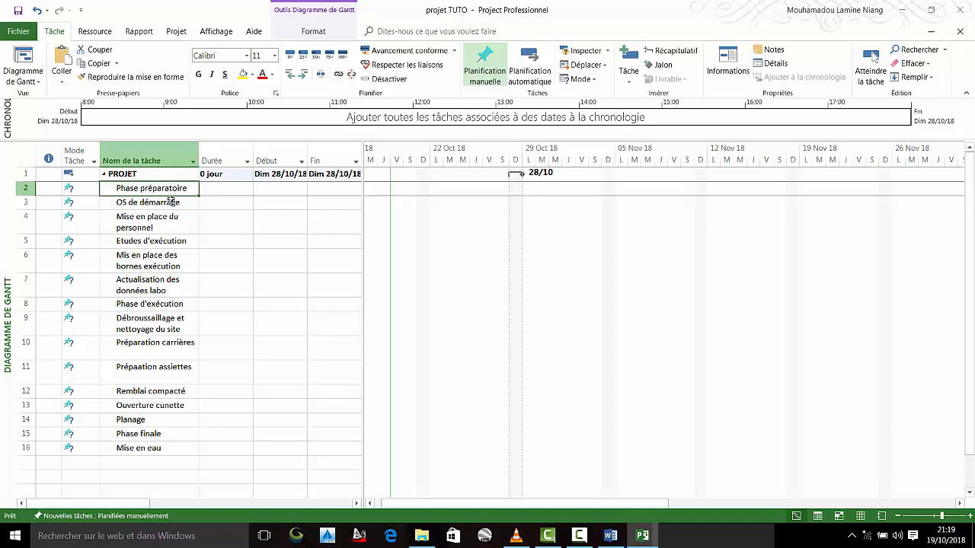
{"action": "left_click", "coordinate": [156, 308]}
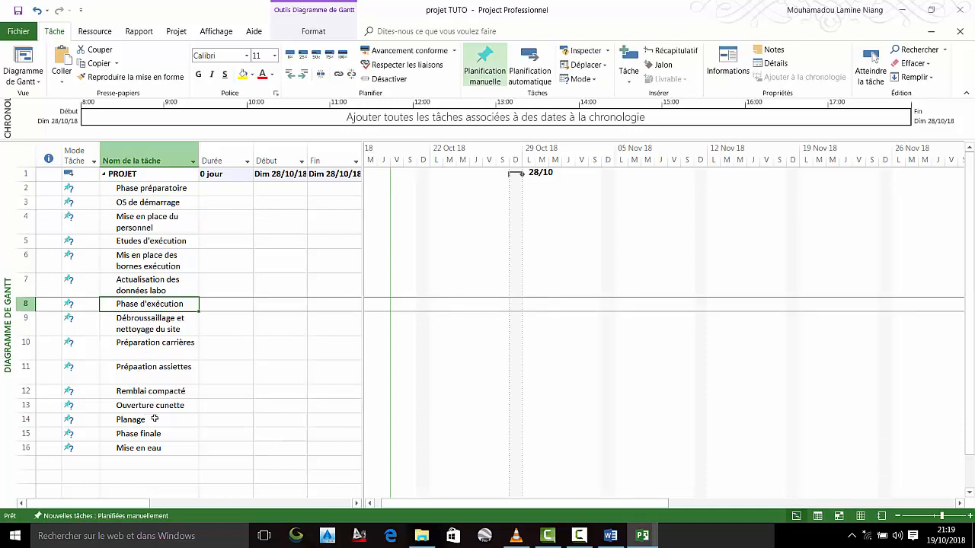
{"action": "left_click", "coordinate": [154, 433]}
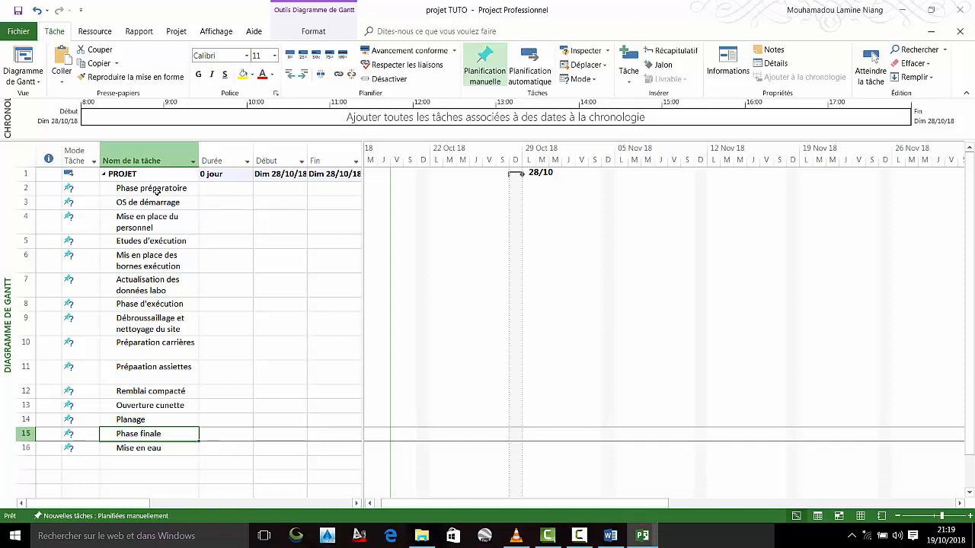
{"action": "left_click_drag", "start_coordinate": [148, 200], "coordinate": [144, 296]}
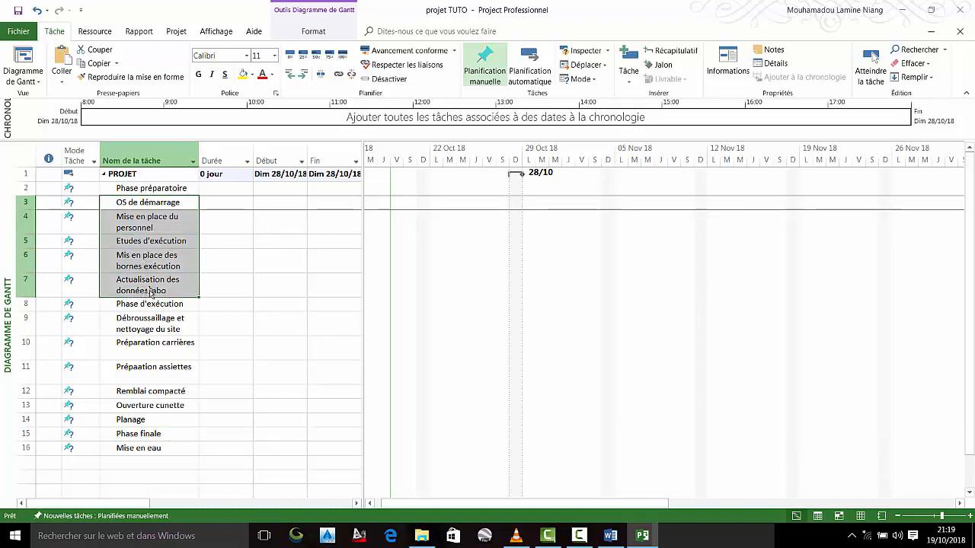
{"action": "left_click", "coordinate": [303, 75]}
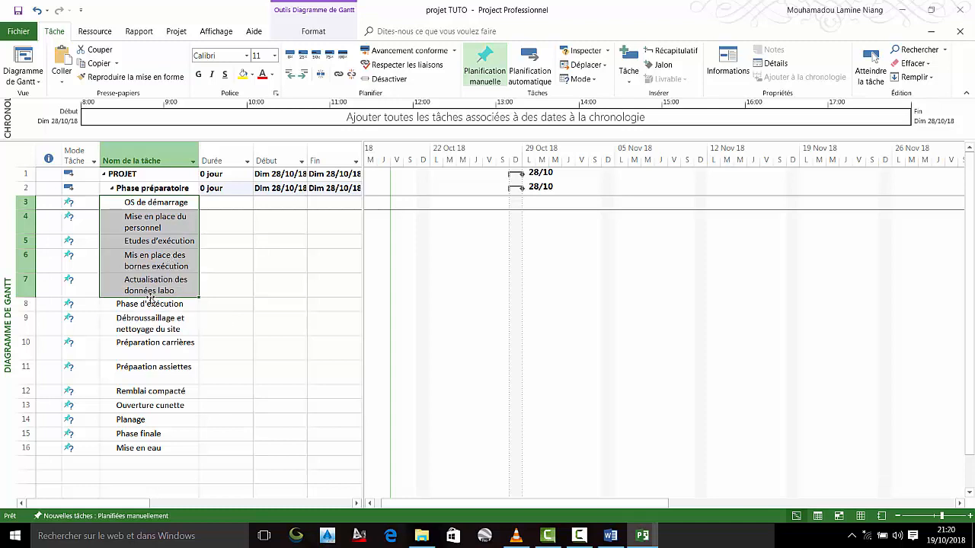
Indent tasks 9 to 14, from Débroussaillage et nettoyage du site to Planage, as subtasks of Phase d'exécution
{"action": "left_click", "coordinate": [143, 319]}
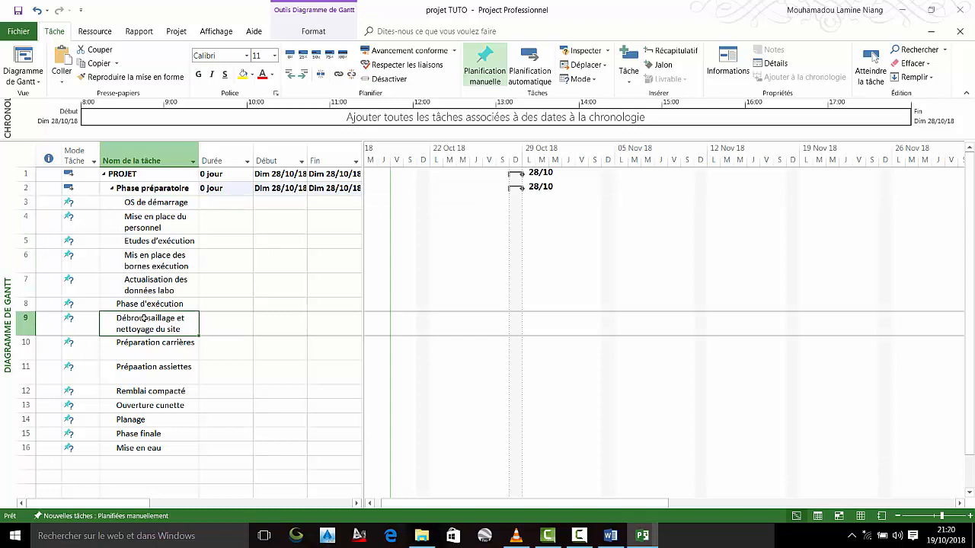
{"action": "left_click_drag", "start_coordinate": [149, 340], "coordinate": [153, 419]}
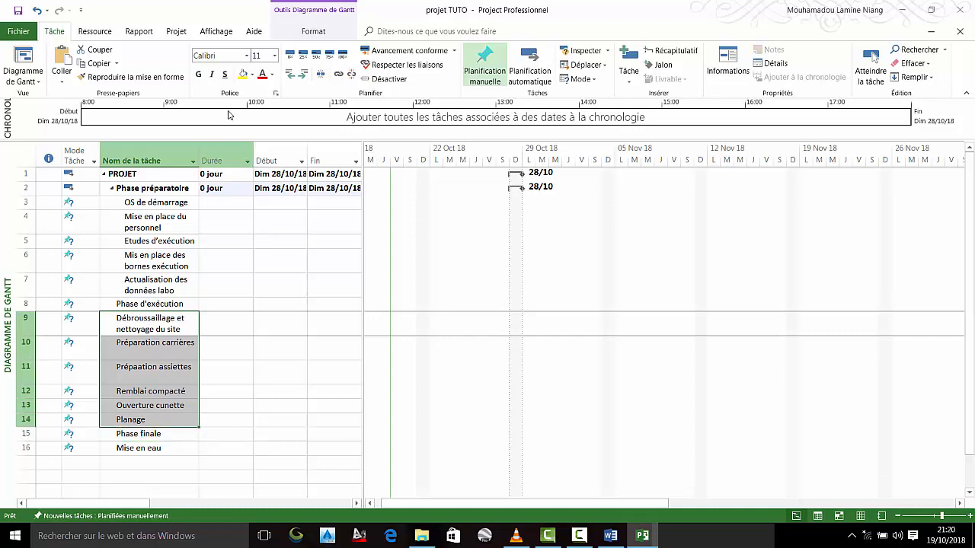
{"action": "left_click", "coordinate": [302, 74]}
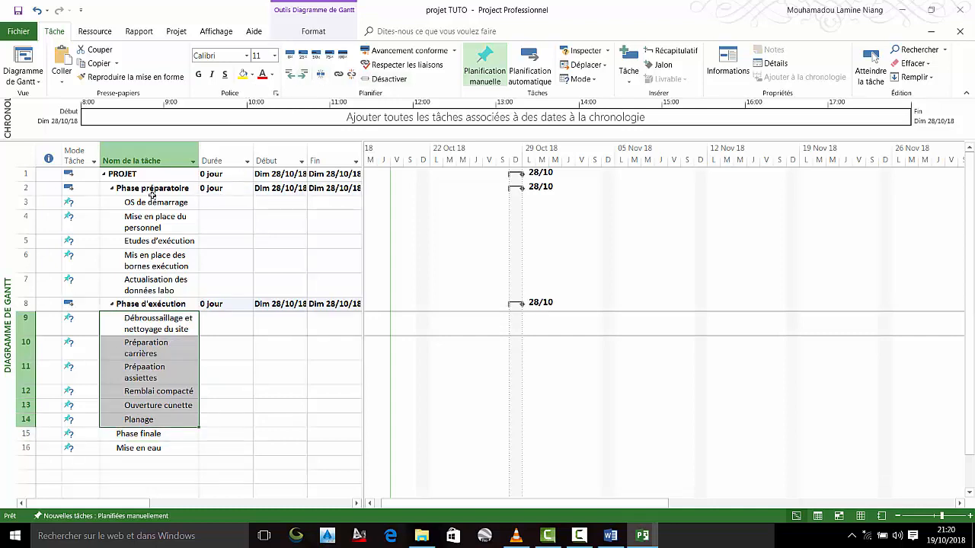
Indent task 16, Mise en eau, one level as a subtask of Phase finale
{"action": "left_click", "coordinate": [153, 190]}
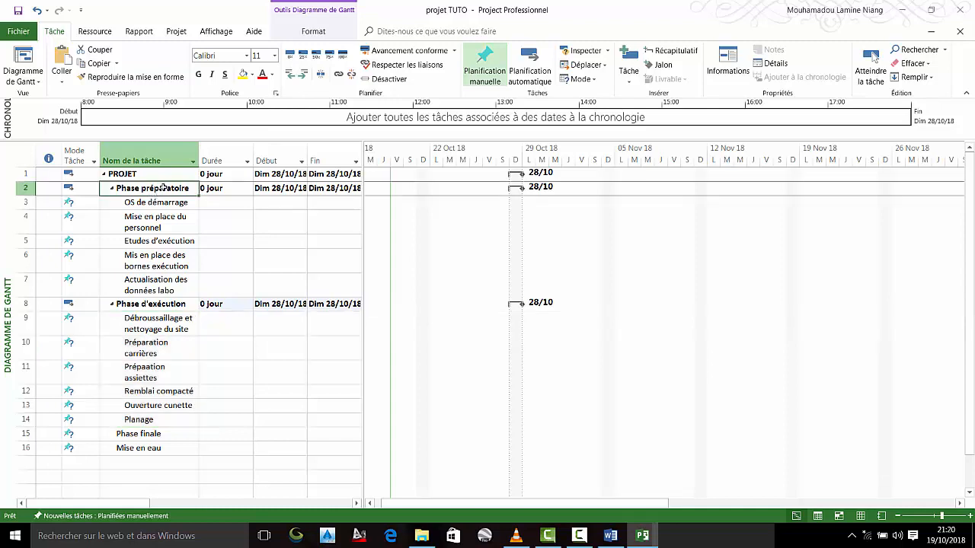
{"action": "left_click", "coordinate": [158, 309]}
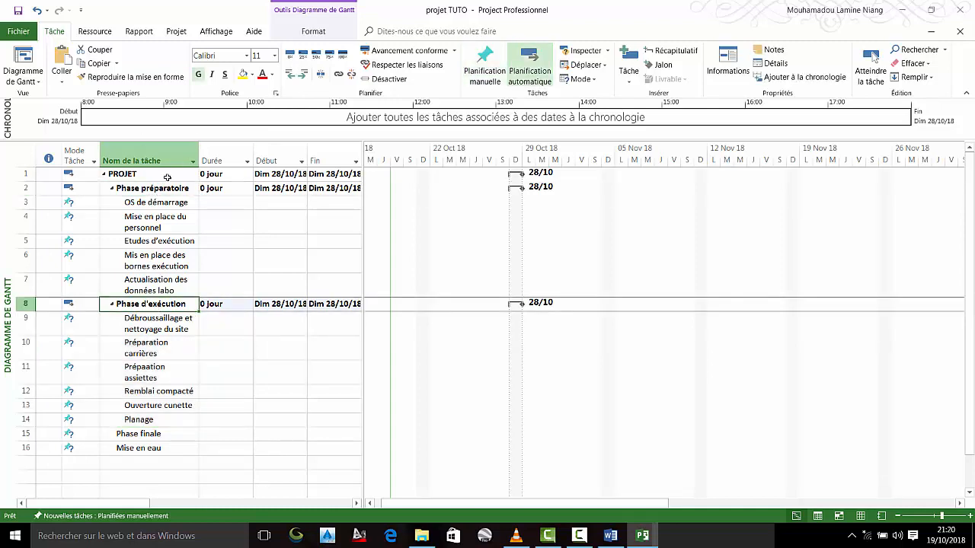
{"action": "left_click", "coordinate": [148, 438]}
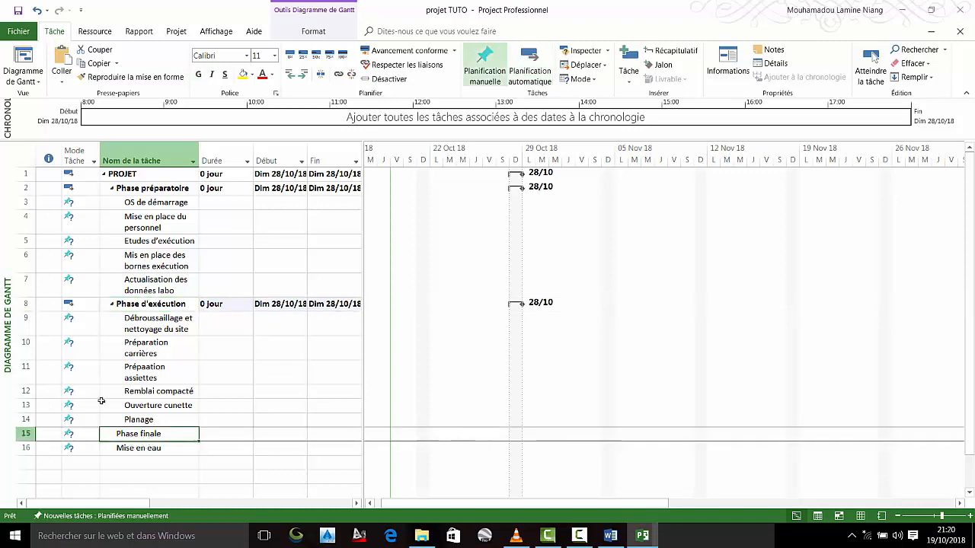
{"action": "left_click", "coordinate": [149, 451]}
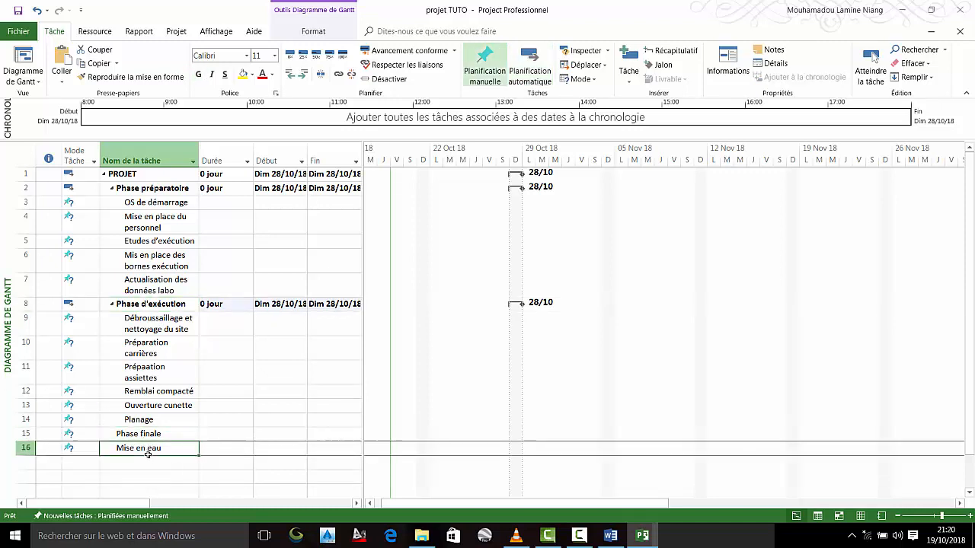
{"action": "left_click", "coordinate": [303, 80]}
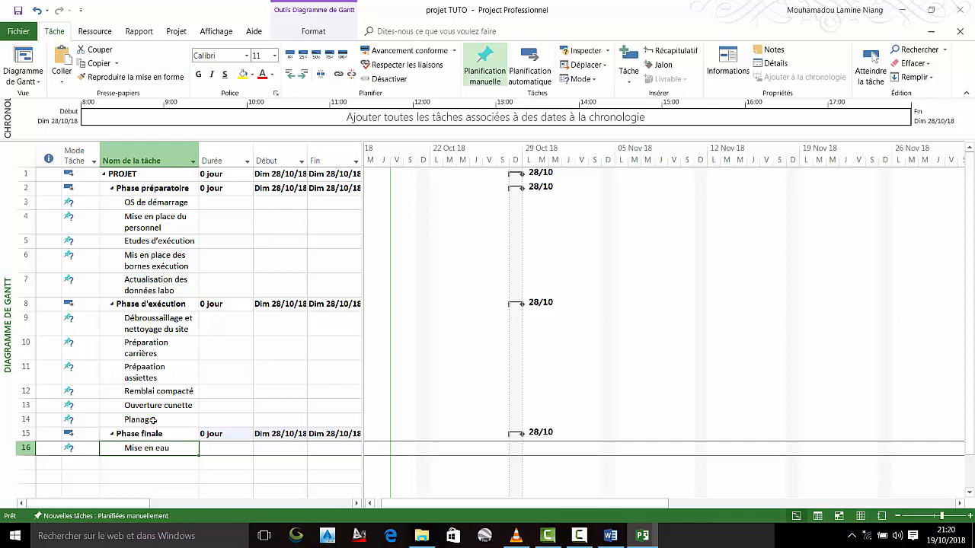
{"action": "scroll", "coordinate": [153, 420], "scroll_direction": "down", "scroll_amount": 1}
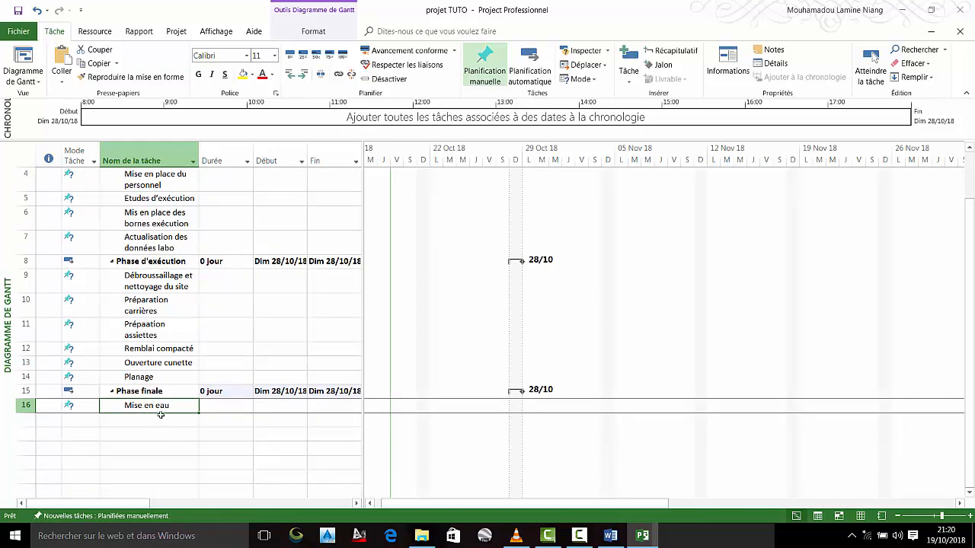
{"action": "left_click", "coordinate": [149, 421]}
{"action": "left_click", "coordinate": [147, 436]}
{"action": "left_click", "coordinate": [146, 448]}
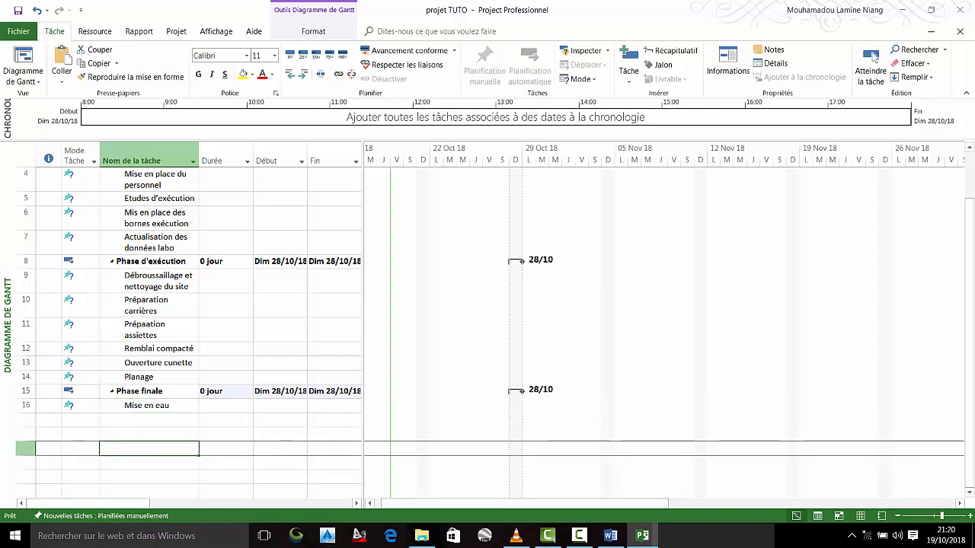
{"action": "left_click", "coordinate": [580, 536]}
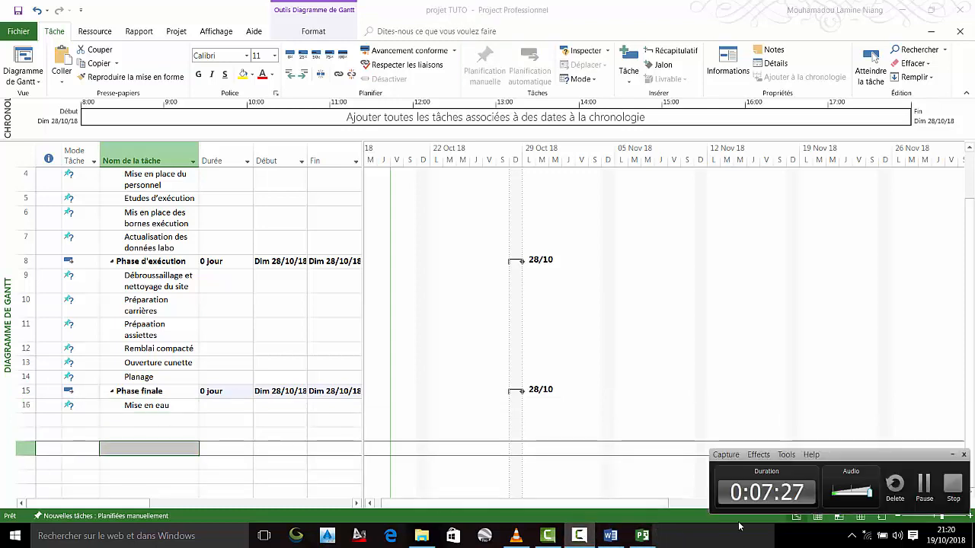
{"action": "left_click", "coordinate": [937, 496]}
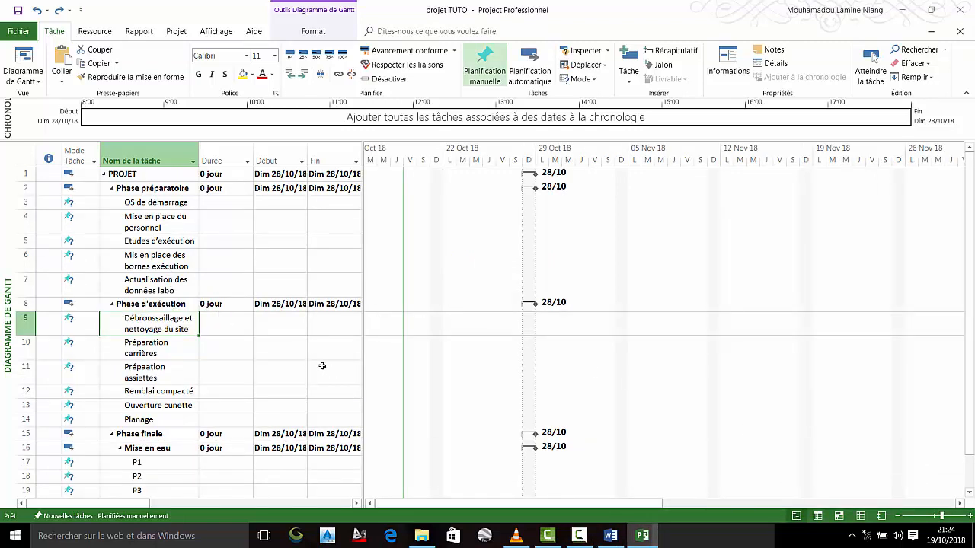
Insert a new task under Phase d'exécution, directly above Débroussaillage et nettoyage du site
{"action": "left_click_drag", "start_coordinate": [149, 323], "coordinate": [153, 420]}
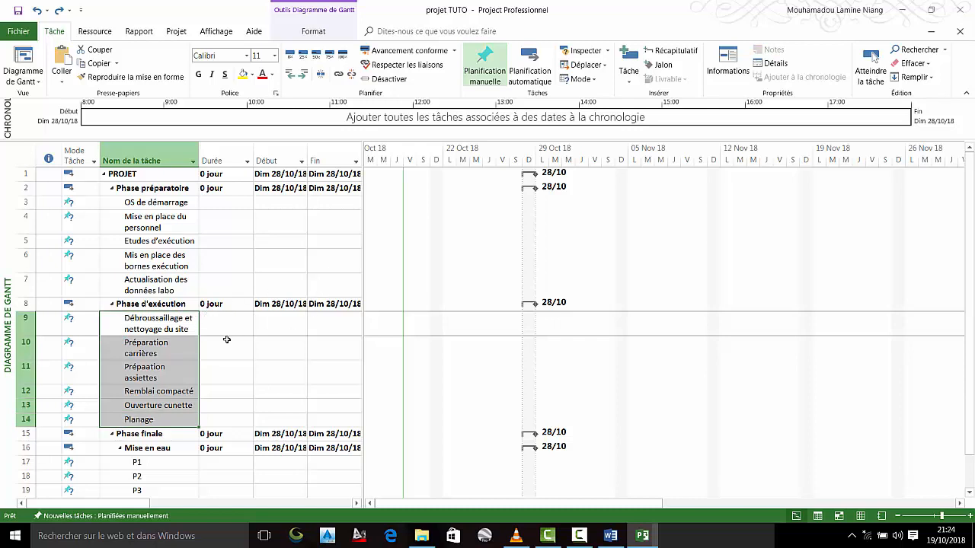
{"action": "right_click", "coordinate": [10, 322]}
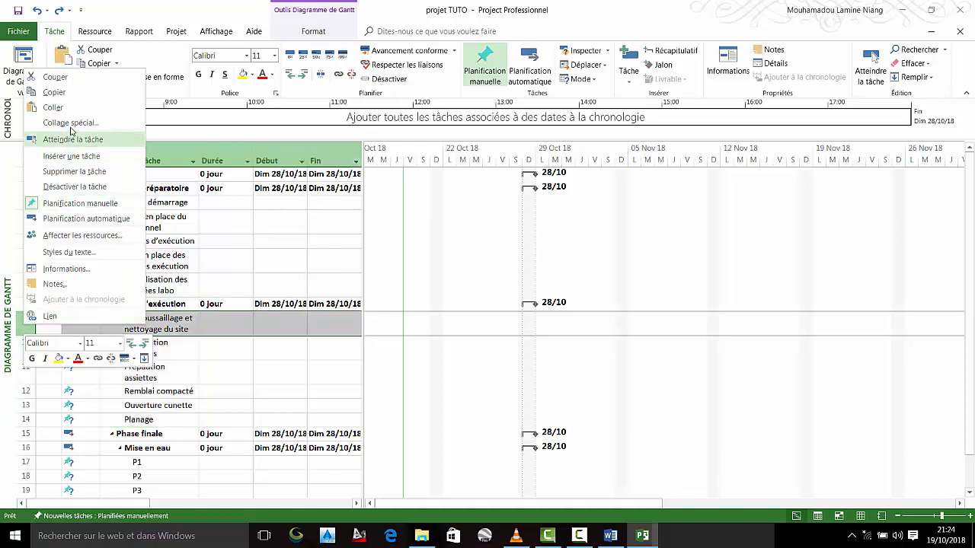
{"action": "left_click", "coordinate": [244, 329]}
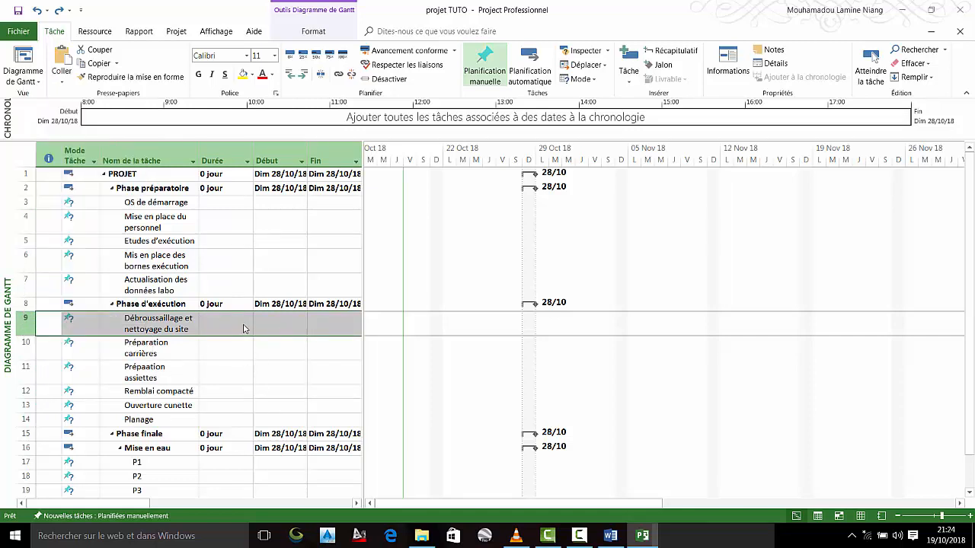
{"action": "right_click", "coordinate": [24, 326]}
{"action": "left_click", "coordinate": [76, 159]}
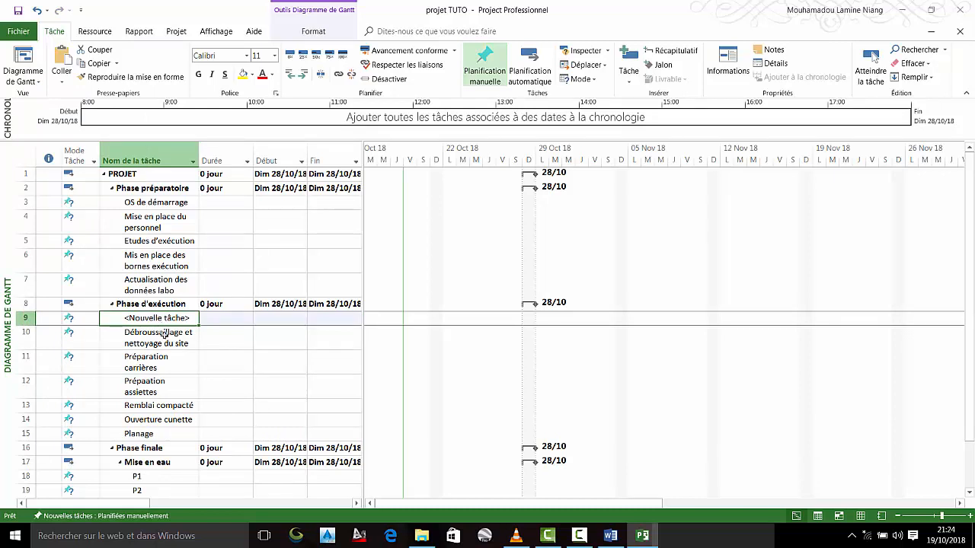
Replace the placeholder name of the new task in row 9 with P1
{"action": "left_click", "coordinate": [190, 319]}
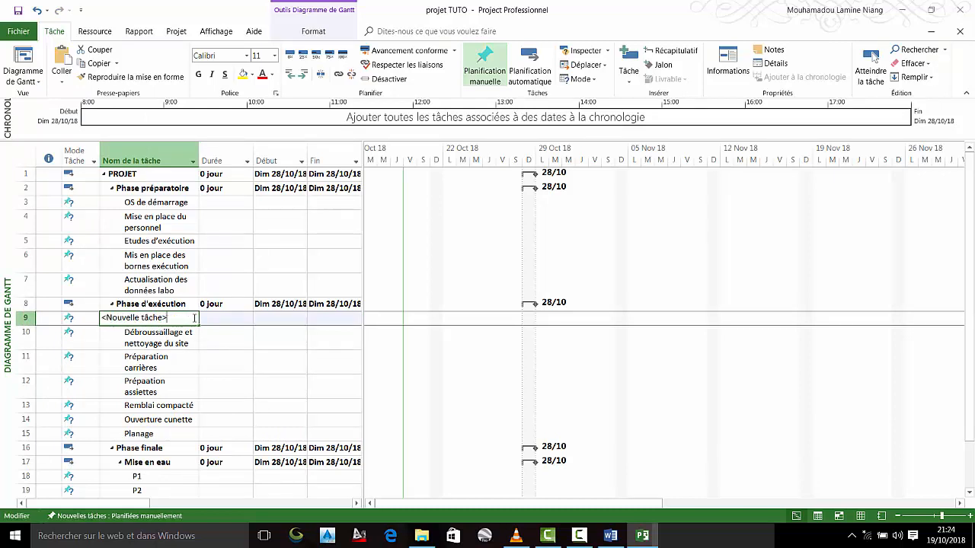
{"action": "key", "text": "BackSpace"}
{"action": "key", "text": "BackSpace"}
{"action": "key", "text": "BackSpace"}
{"action": "key", "text": "BackSpace"}
{"action": "key", "text": "BackSpace"}
{"action": "key", "text": "BackSpace"}
{"action": "key", "text": "BackSpace"}
{"action": "key", "text": "BackSpace"}
{"action": "key", "text": "BackSpace"}
{"action": "key", "text": "BackSpace"}
{"action": "key", "text": "BackSpace"}
{"action": "key", "text": "BackSpace"}
{"action": "key", "text": "BackSpace"}
{"action": "key", "text": "BackSpace"}
{"action": "key", "text": "BackSpace"}
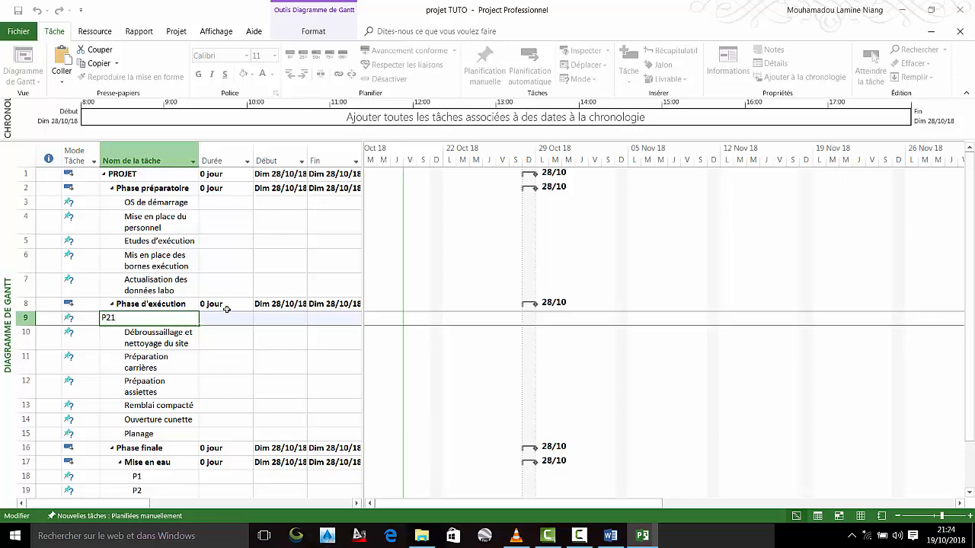
{"action": "key", "text": "BackSpace"}
{"action": "key", "text": "BackSpace"}
{"action": "type", "text": "1"}
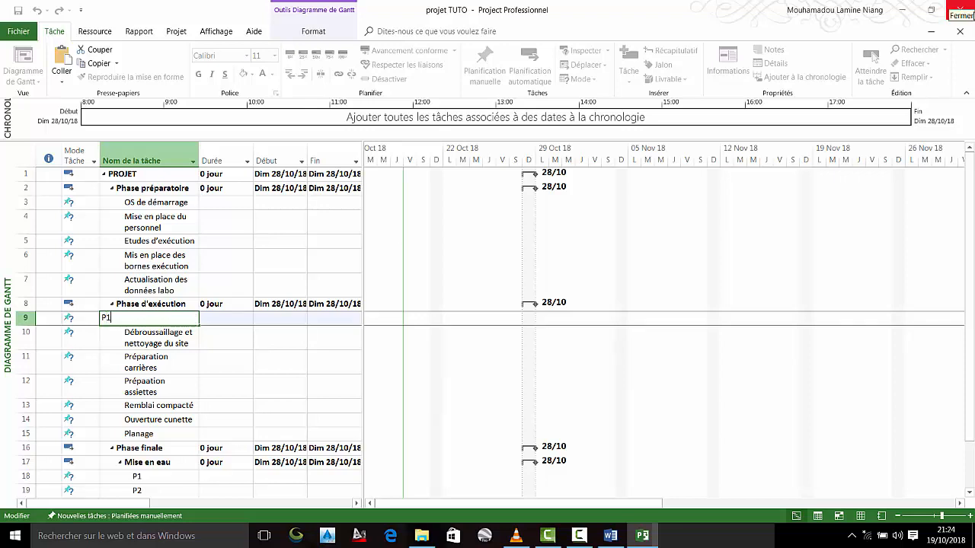
{"action": "left_click", "coordinate": [262, 358]}
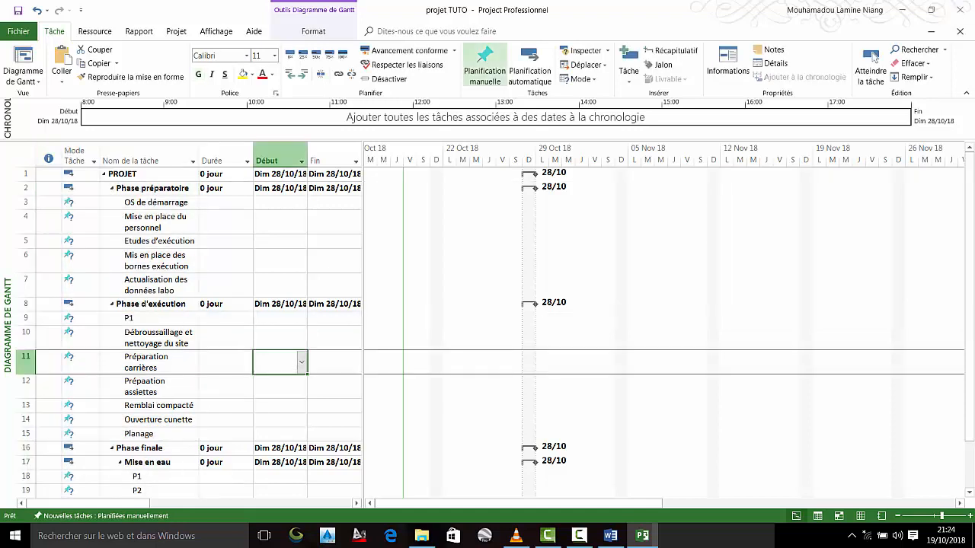
Indent tasks 10 to 15, from Débroussaillage et nettoyage du site to Planage, as subtasks of P1
{"action": "left_click", "coordinate": [126, 358]}
{"action": "left_click_drag", "start_coordinate": [139, 337], "coordinate": [139, 434]}
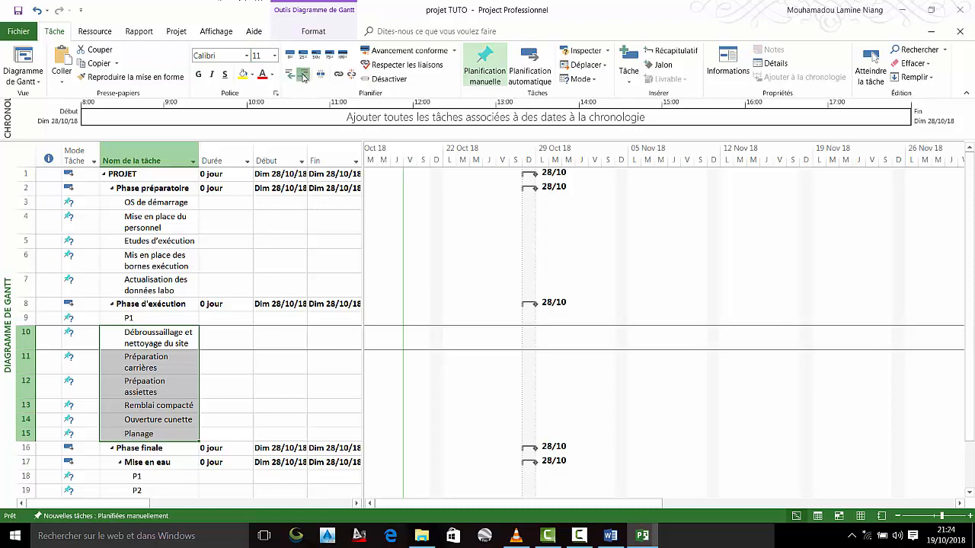
{"action": "left_click", "coordinate": [303, 74]}
{"action": "left_click", "coordinate": [180, 359]}
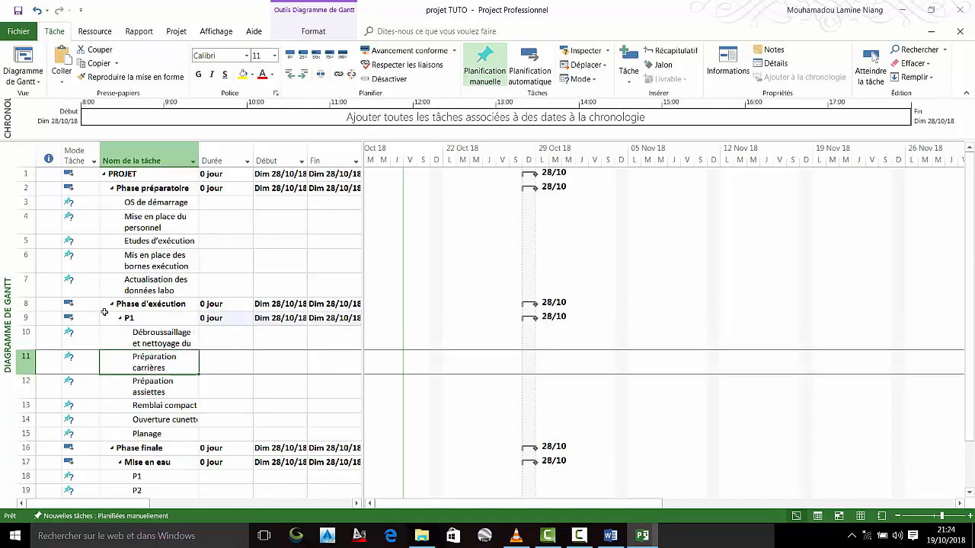
Copy the P1 summary task with its subtasks, rows 9 to 15, and paste the block above Phase finale
{"action": "left_click_drag", "start_coordinate": [32, 318], "coordinate": [37, 336]}
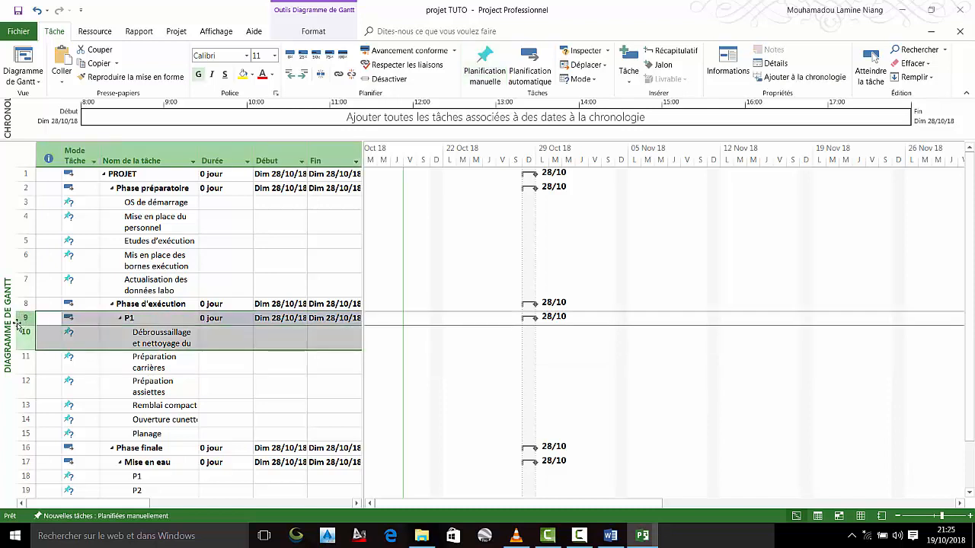
{"action": "left_click_drag", "start_coordinate": [48, 322], "coordinate": [50, 327]}
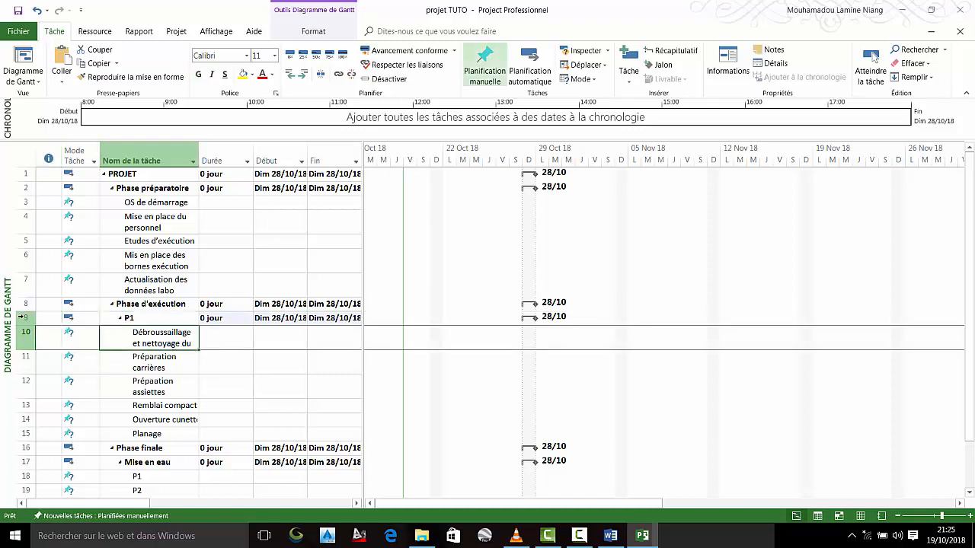
{"action": "left_click", "coordinate": [22, 316]}
{"action": "left_click_drag", "start_coordinate": [22, 317], "coordinate": [22, 433]}
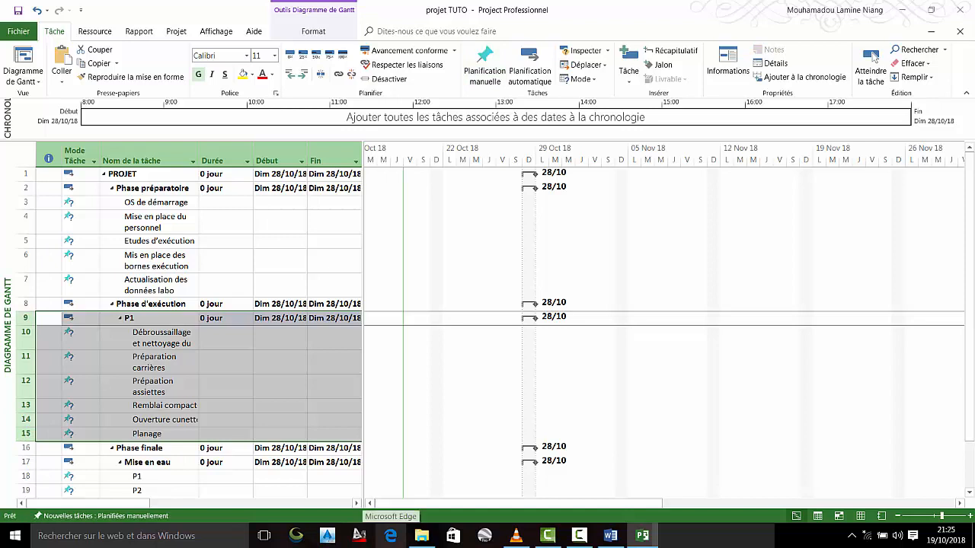
{"action": "left_click", "coordinate": [26, 449]}
{"action": "right_click", "coordinate": [27, 450]}
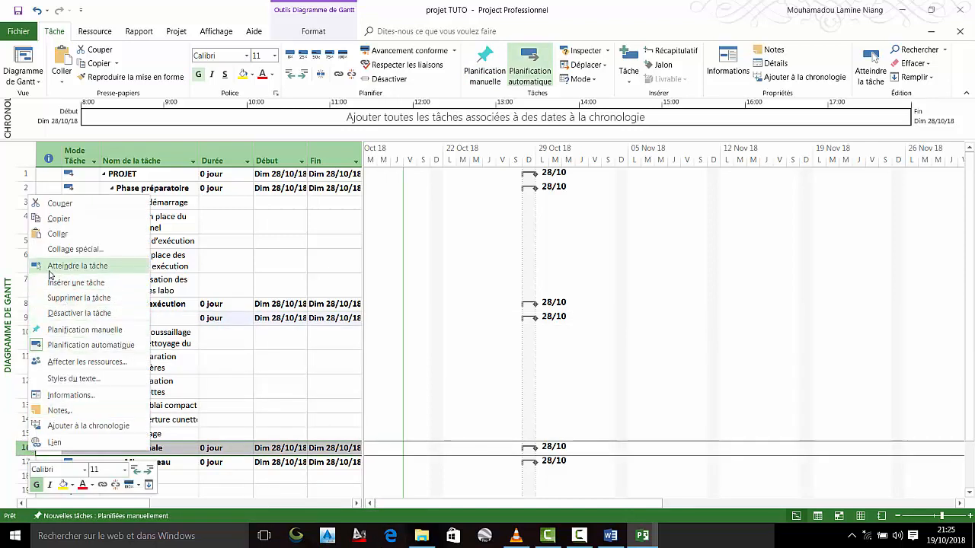
{"action": "left_click", "coordinate": [57, 234]}
Paste a second copy of the P1 block above Phase finale, at row 23
{"action": "scroll", "coordinate": [65, 341], "scroll_direction": "down", "scroll_amount": 4}
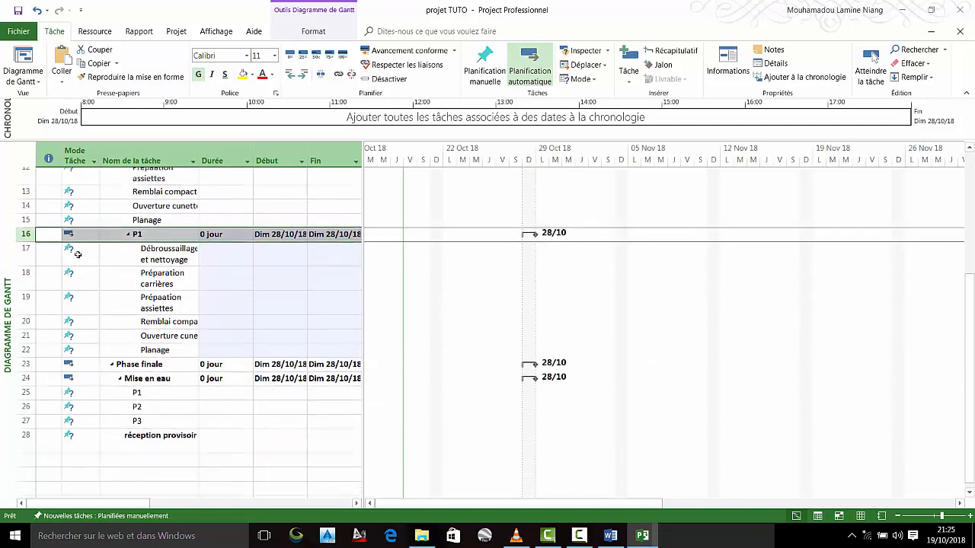
{"action": "left_click", "coordinate": [25, 347]}
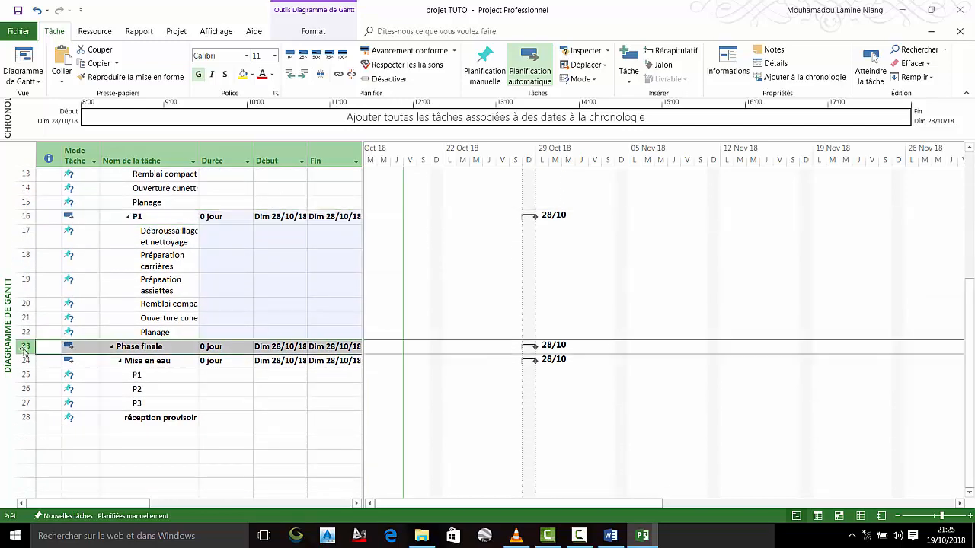
{"action": "right_click", "coordinate": [25, 347]}
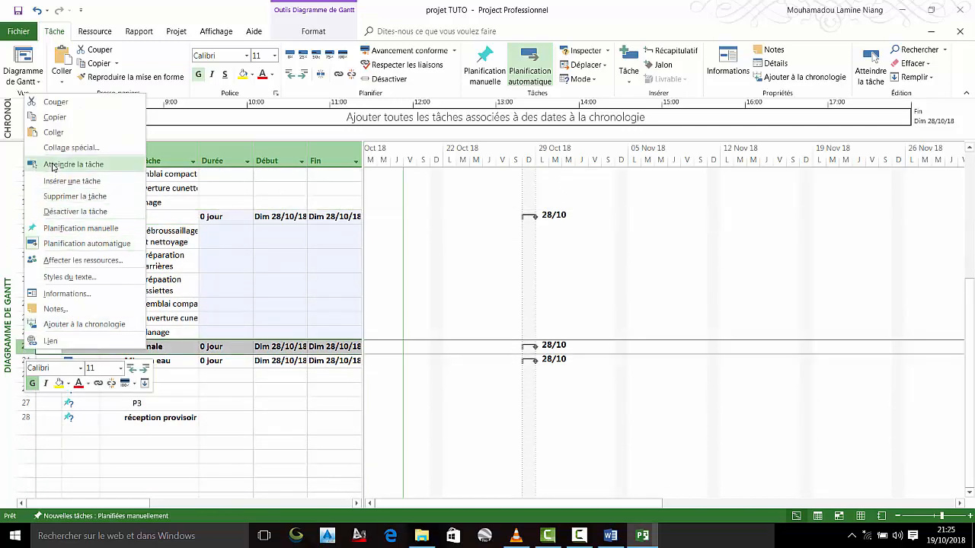
{"action": "left_click", "coordinate": [54, 132]}
Rename the first pasted summary task, in row 16, to P2
{"action": "scroll", "coordinate": [91, 228], "scroll_direction": "up", "scroll_amount": 4}
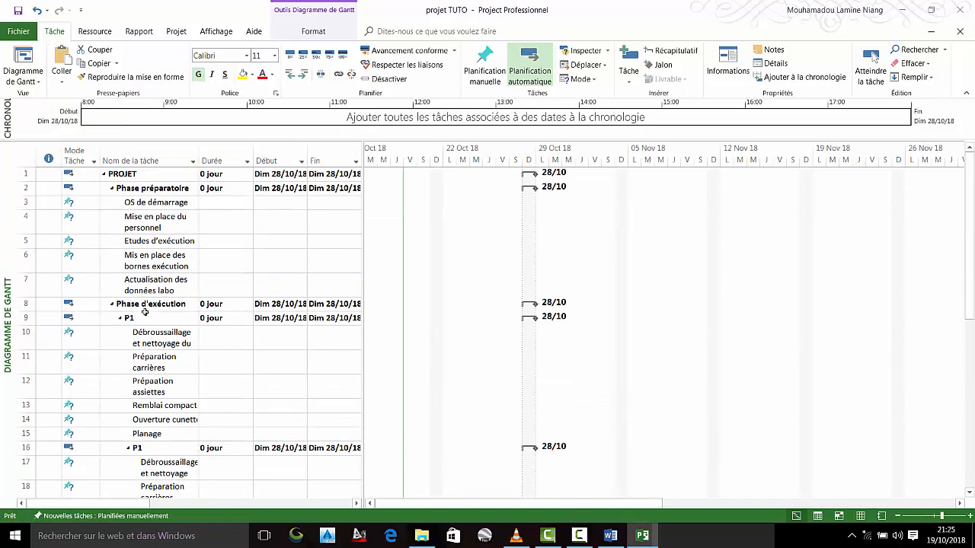
{"action": "scroll", "coordinate": [152, 340], "scroll_direction": "down", "scroll_amount": 2}
{"action": "left_click", "coordinate": [153, 343]}
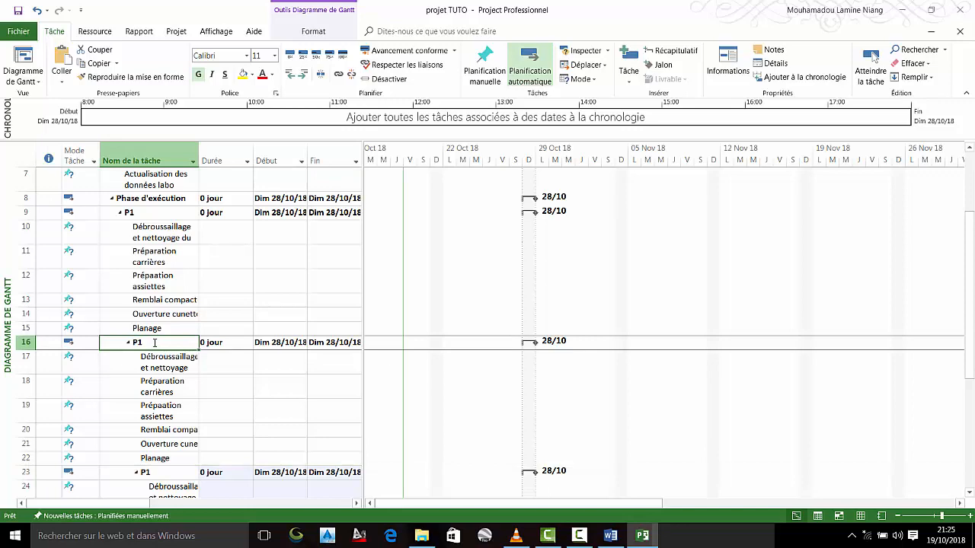
{"action": "left_click", "coordinate": [156, 343]}
{"action": "key", "text": "BackSpace"}
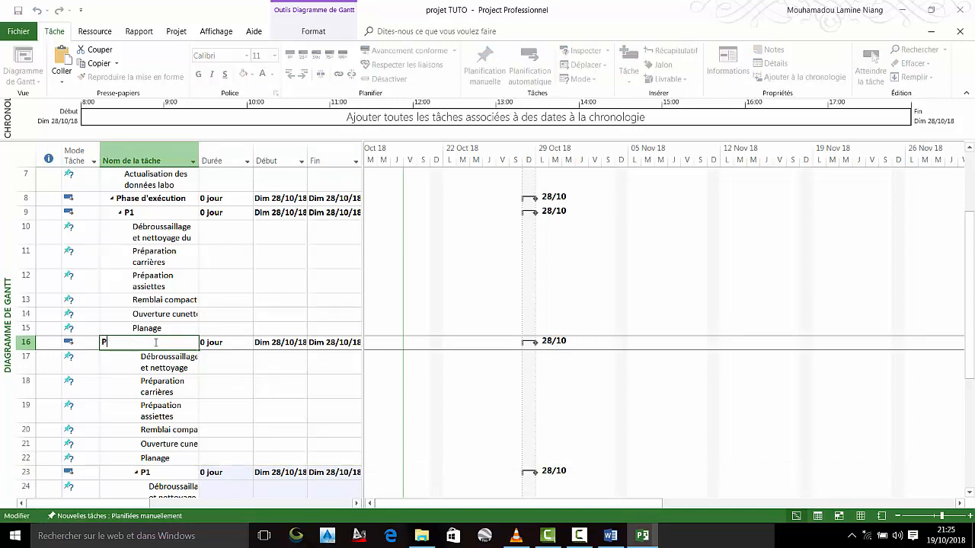
{"action": "left_click", "coordinate": [268, 421]}
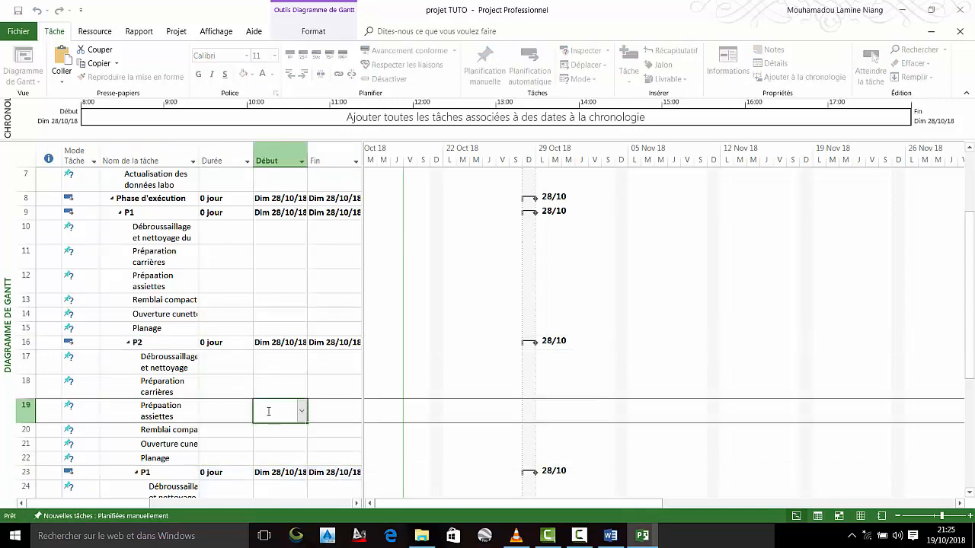
{"action": "scroll", "coordinate": [224, 389], "scroll_direction": "down", "scroll_amount": 2}
{"action": "left_click", "coordinate": [175, 345]}
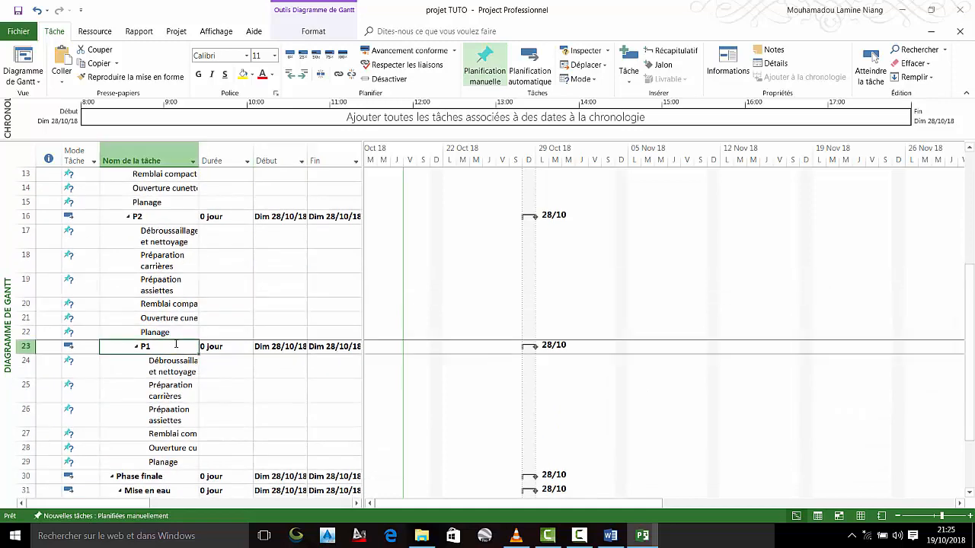
{"action": "double_click", "coordinate": [176, 344]}
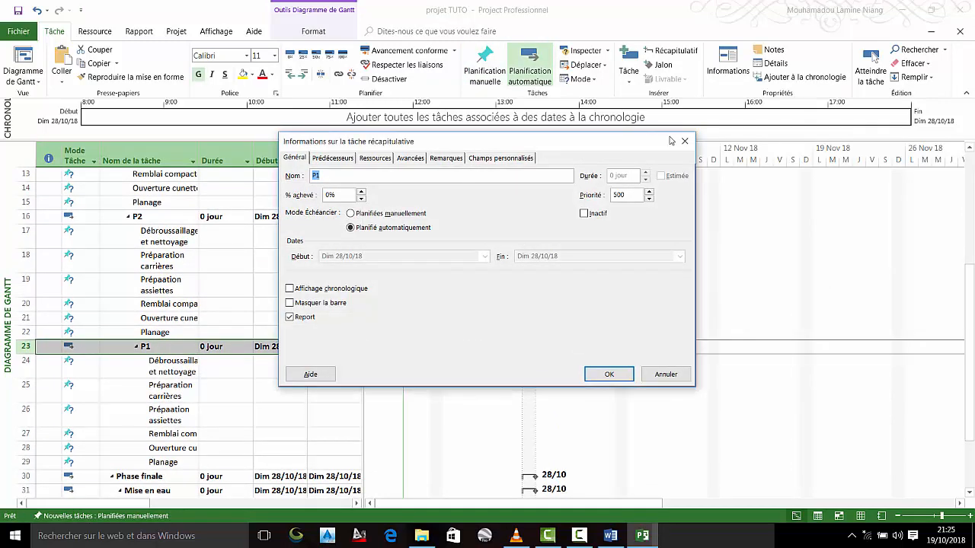
{"action": "left_click", "coordinate": [685, 141]}
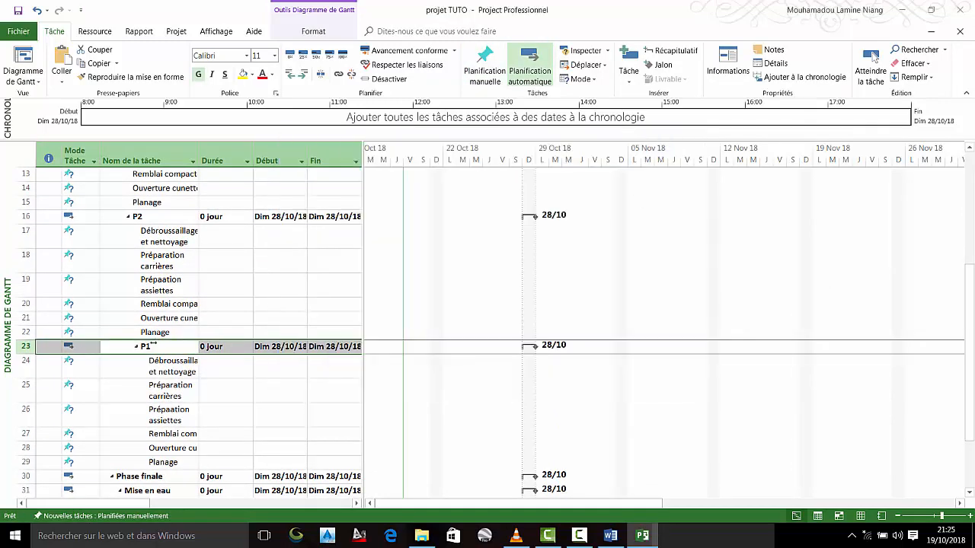
{"action": "left_click", "coordinate": [172, 390]}
{"action": "double_click", "coordinate": [164, 348]}
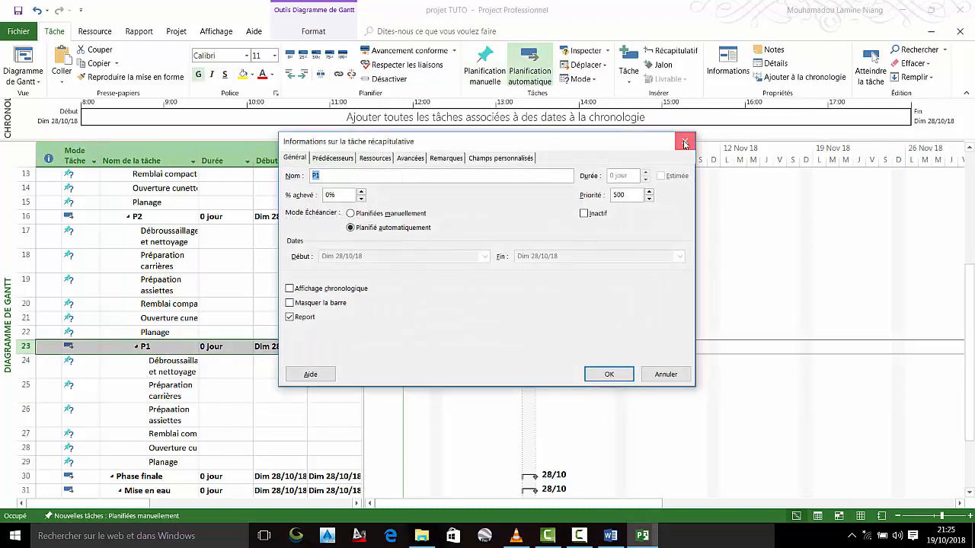
{"action": "left_click", "coordinate": [685, 143]}
Rename the second pasted summary task, in row 23, to P3
{"action": "left_click", "coordinate": [153, 348]}
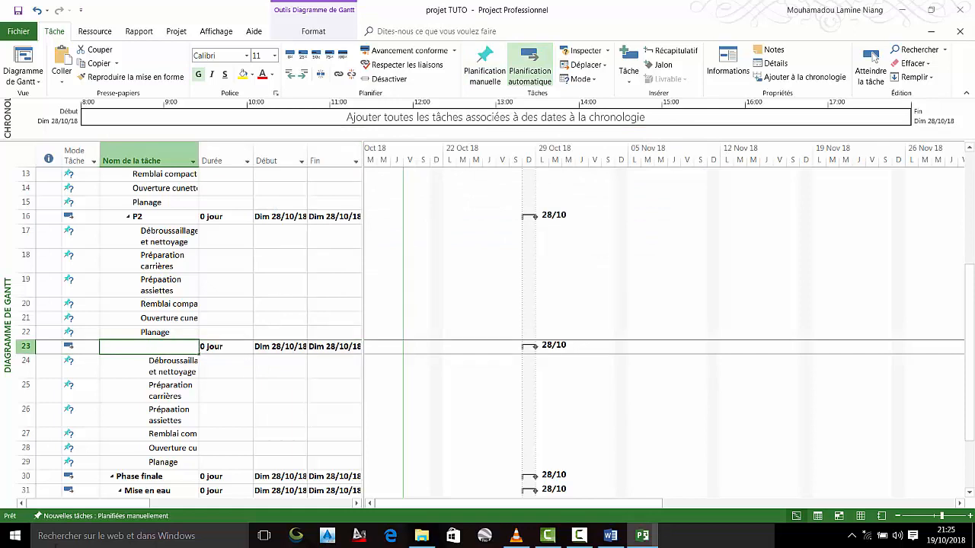
{"action": "type", "text": "P3"}
{"action": "key", "text": "Return"}
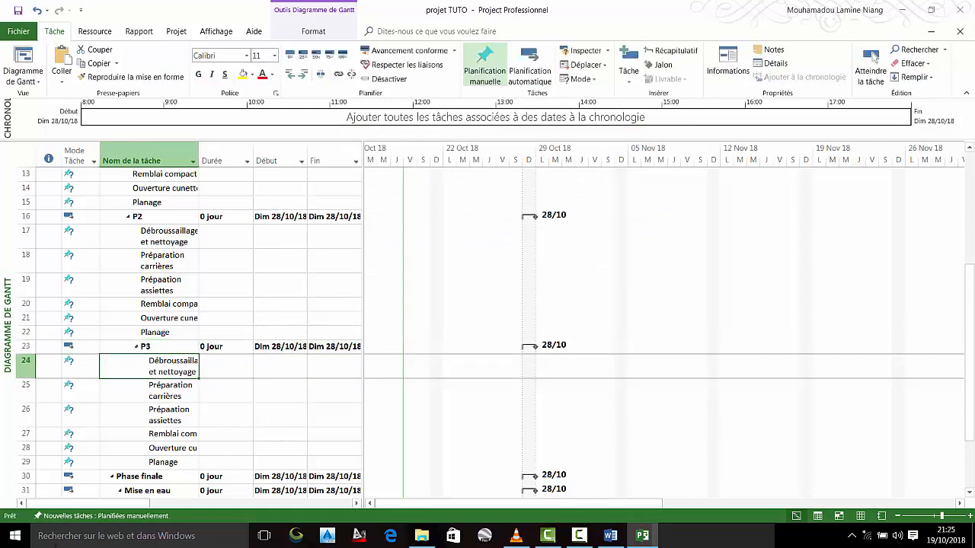
Outdent the P2 summary task with its subtasks, rows 16 to 22, to the same outline level as P1
{"action": "scroll", "coordinate": [419, 274], "scroll_direction": "up", "scroll_amount": 3}
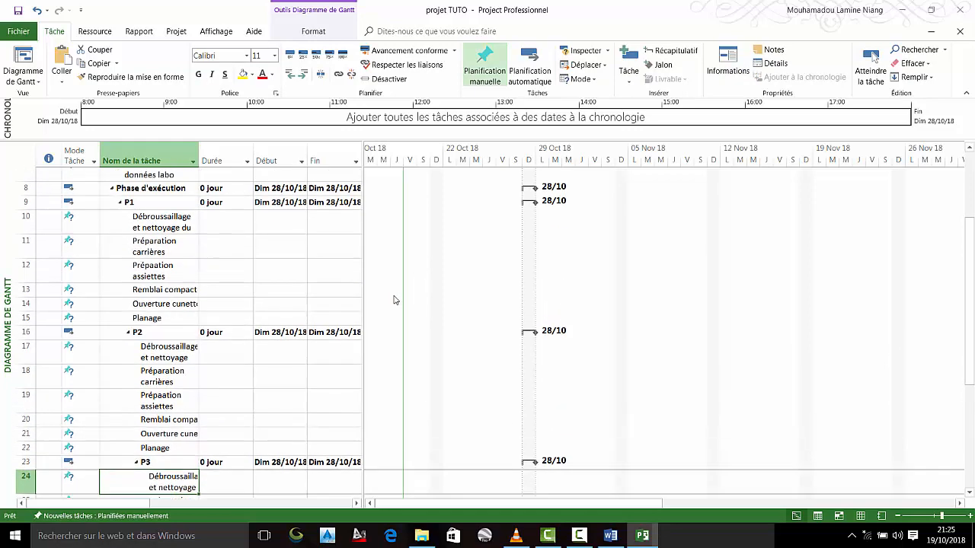
{"action": "scroll", "coordinate": [395, 299], "scroll_direction": "down", "scroll_amount": 1}
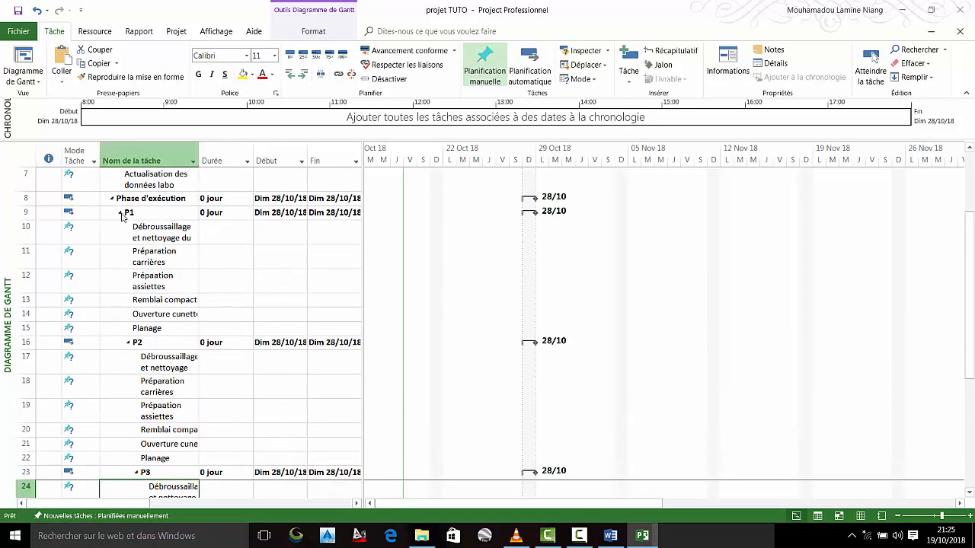
{"action": "left_click", "coordinate": [148, 342]}
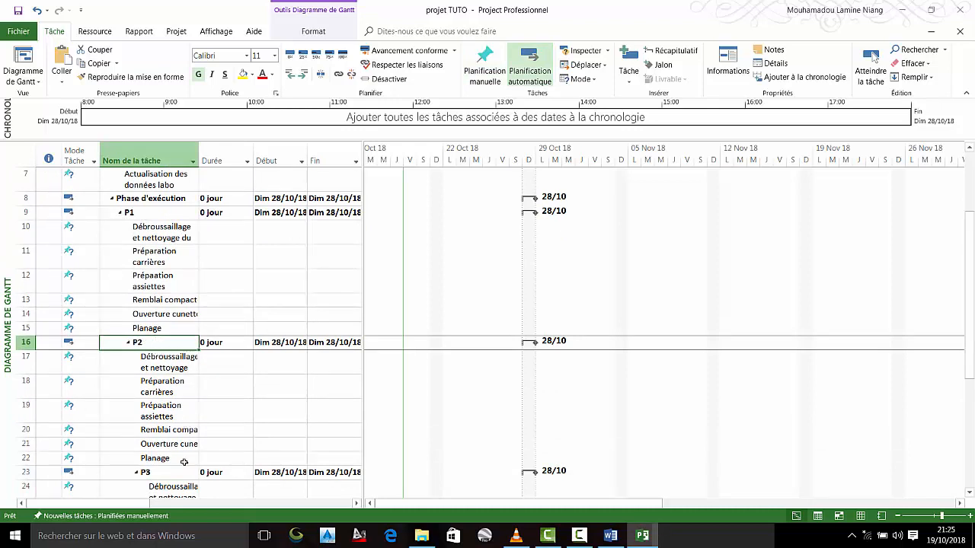
{"action": "left_click_drag", "start_coordinate": [184, 460], "coordinate": [178, 337]}
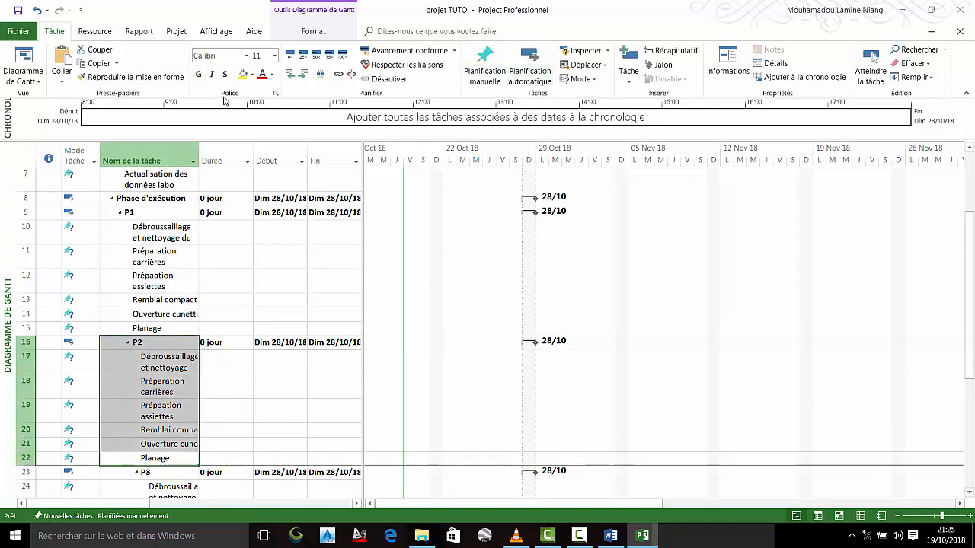
{"action": "left_click", "coordinate": [293, 74]}
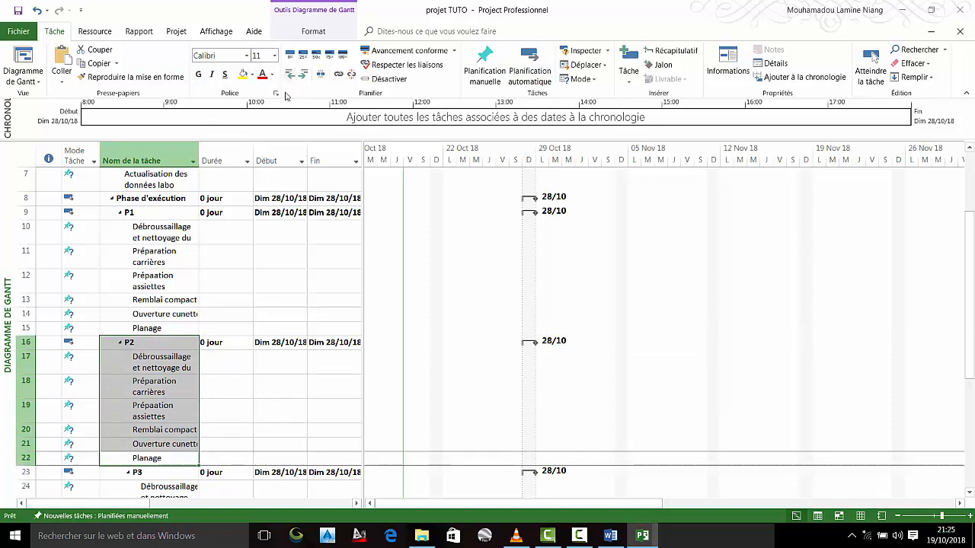
Outdent the P3 summary task with its subtasks, rows 23 to 29, to the same outline level as P1 and P2
{"action": "scroll", "coordinate": [286, 92], "scroll_direction": "down", "scroll_amount": 1}
{"action": "scroll", "coordinate": [287, 95], "scroll_direction": "up", "scroll_amount": 1}
{"action": "scroll", "coordinate": [159, 429], "scroll_direction": "down", "scroll_amount": 1}
{"action": "scroll", "coordinate": [158, 428], "scroll_direction": "down", "scroll_amount": 1}
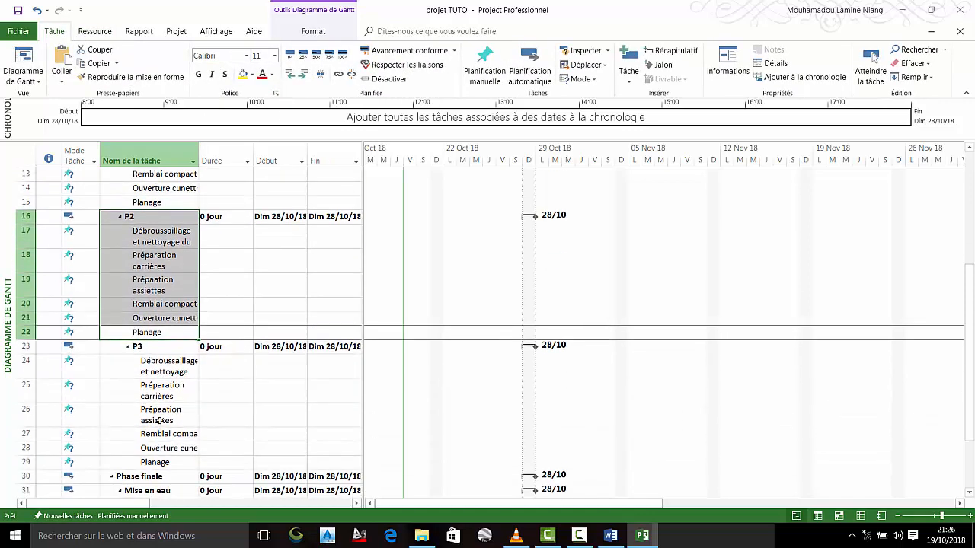
{"action": "left_click_drag", "start_coordinate": [157, 346], "coordinate": [160, 458]}
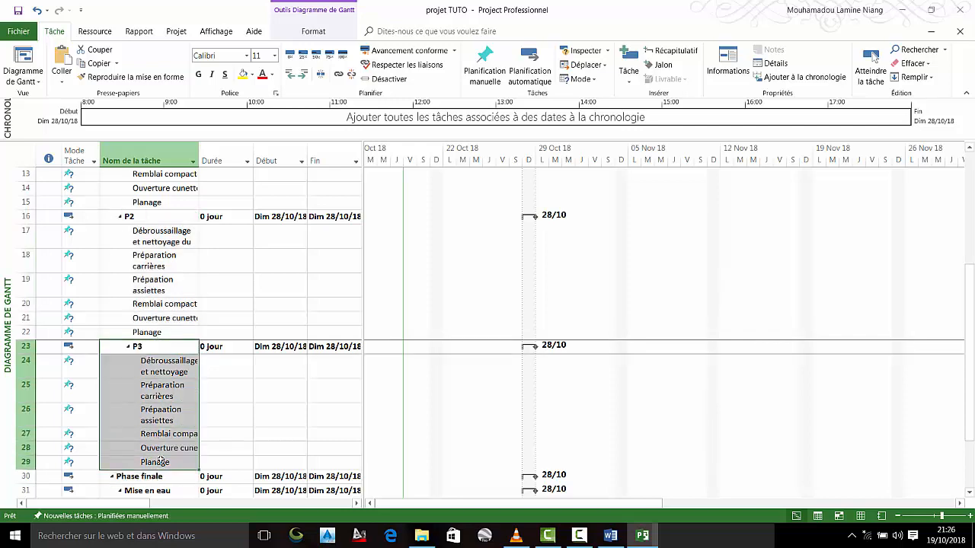
{"action": "left_click", "coordinate": [290, 73]}
Review the outline structure of the whole task list, from PROJET through the execution sub-phases to Phase finale
{"action": "scroll", "coordinate": [226, 322], "scroll_direction": "up", "scroll_amount": 4}
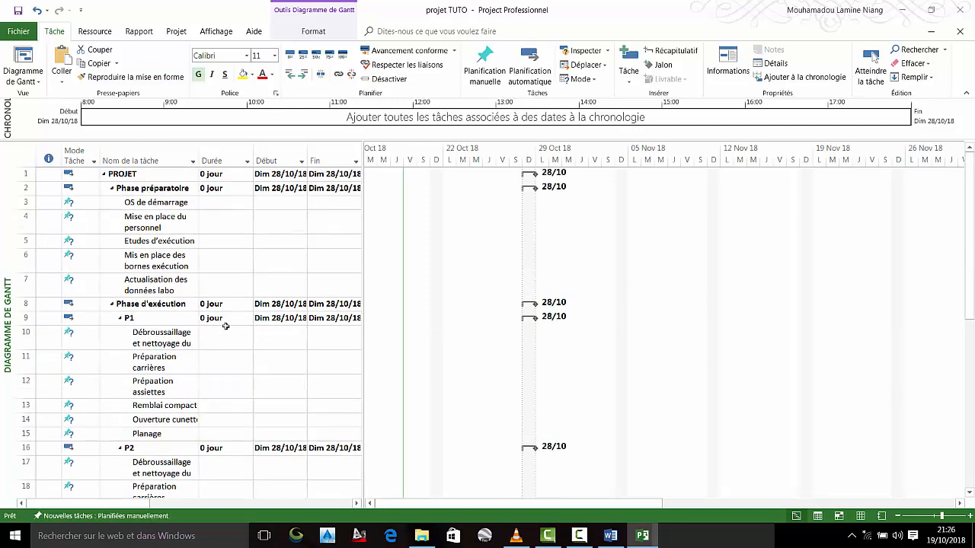
{"action": "scroll", "coordinate": [227, 322], "scroll_direction": "down", "scroll_amount": 2}
{"action": "scroll", "coordinate": [149, 343], "scroll_direction": "down", "scroll_amount": 3}
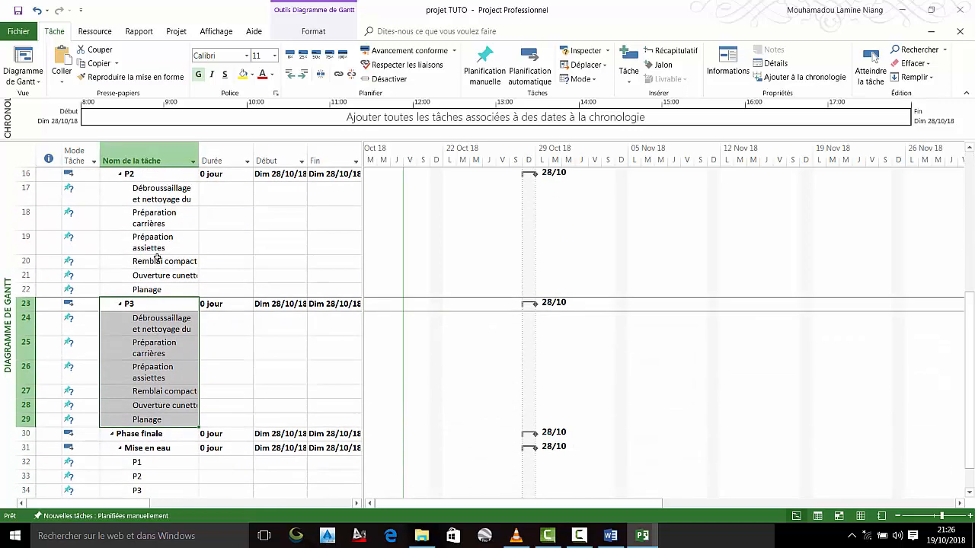
{"action": "scroll", "coordinate": [155, 259], "scroll_direction": "up", "scroll_amount": 5}
{"action": "scroll", "coordinate": [155, 258], "scroll_direction": "down", "scroll_amount": 9}
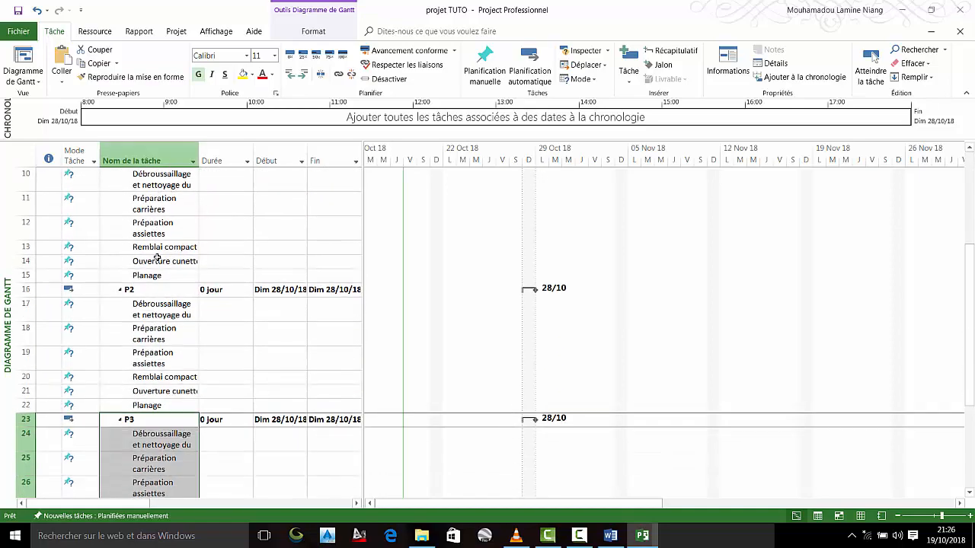
{"action": "scroll", "coordinate": [155, 258], "scroll_direction": "up", "scroll_amount": 3}
{"action": "scroll", "coordinate": [156, 257], "scroll_direction": "up", "scroll_amount": 6}
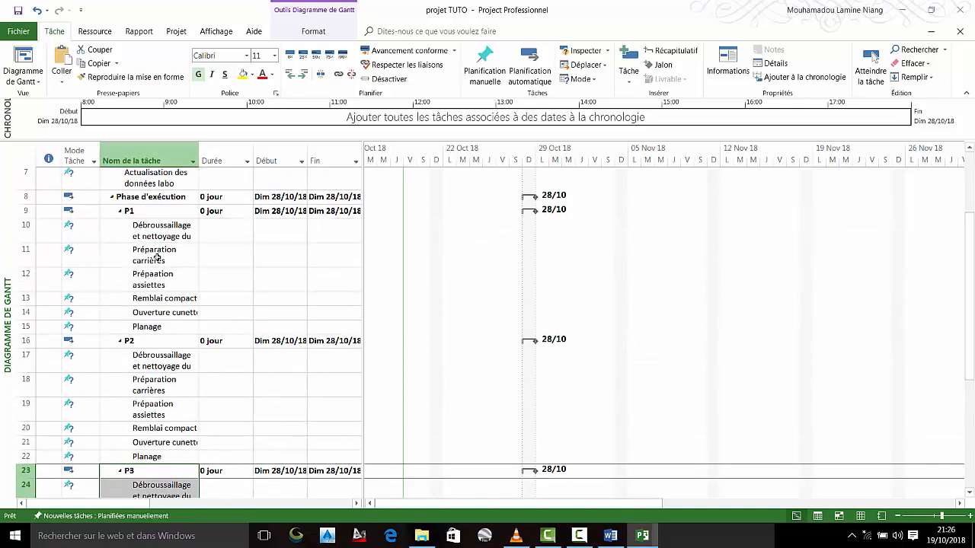
{"action": "scroll", "coordinate": [156, 258], "scroll_direction": "down", "scroll_amount": 7}
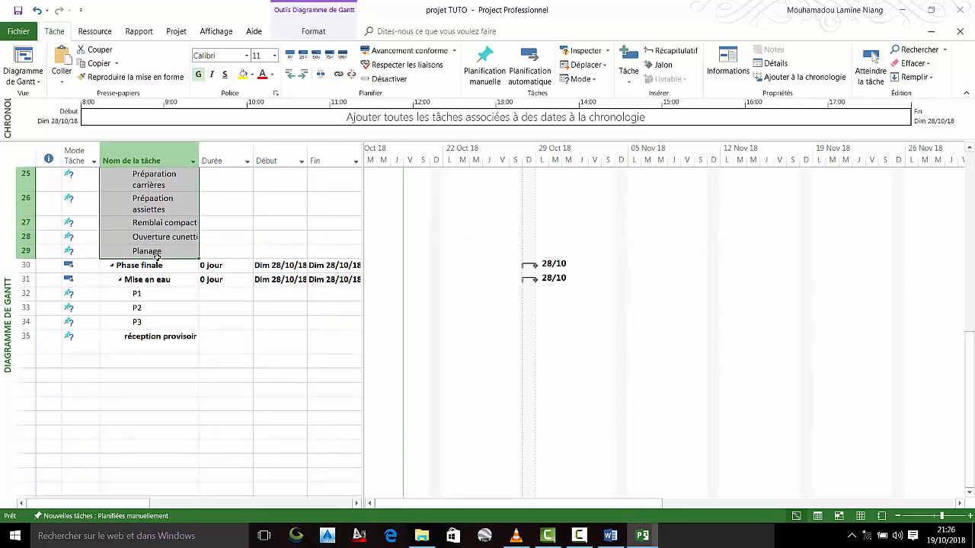
{"action": "scroll", "coordinate": [156, 257], "scroll_direction": "up", "scroll_amount": 7}
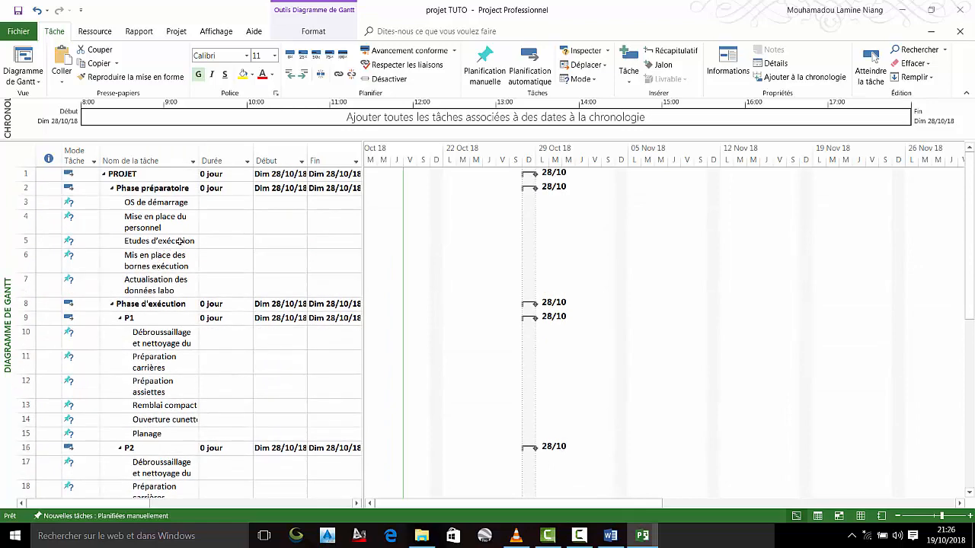
{"action": "scroll", "coordinate": [181, 242], "scroll_direction": "down", "scroll_amount": 2}
{"action": "scroll", "coordinate": [182, 241], "scroll_direction": "up", "scroll_amount": 2}
{"action": "scroll", "coordinate": [182, 241], "scroll_direction": "up", "scroll_amount": 1}
{"action": "scroll", "coordinate": [234, 205], "scroll_direction": "down", "scroll_amount": 4}
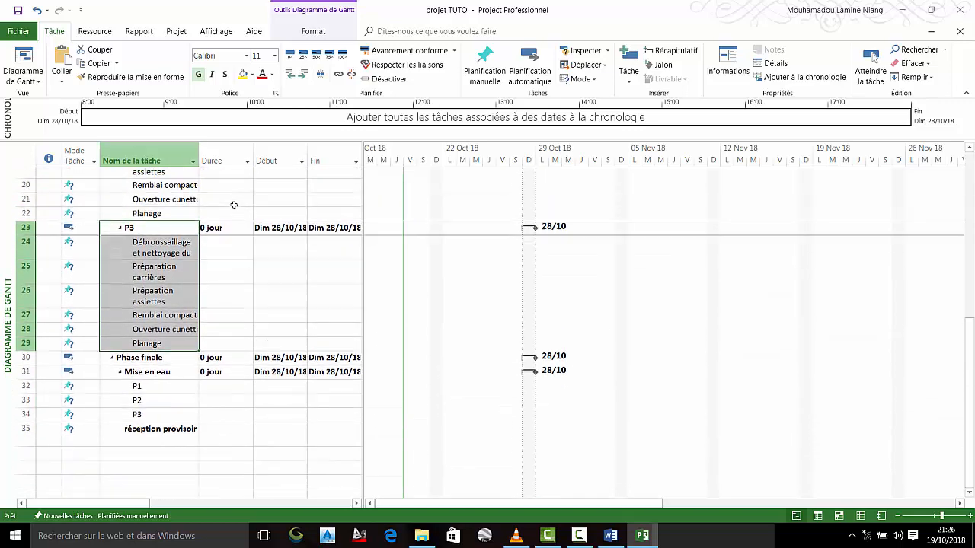
{"action": "scroll", "coordinate": [234, 205], "scroll_direction": "up", "scroll_amount": 4}
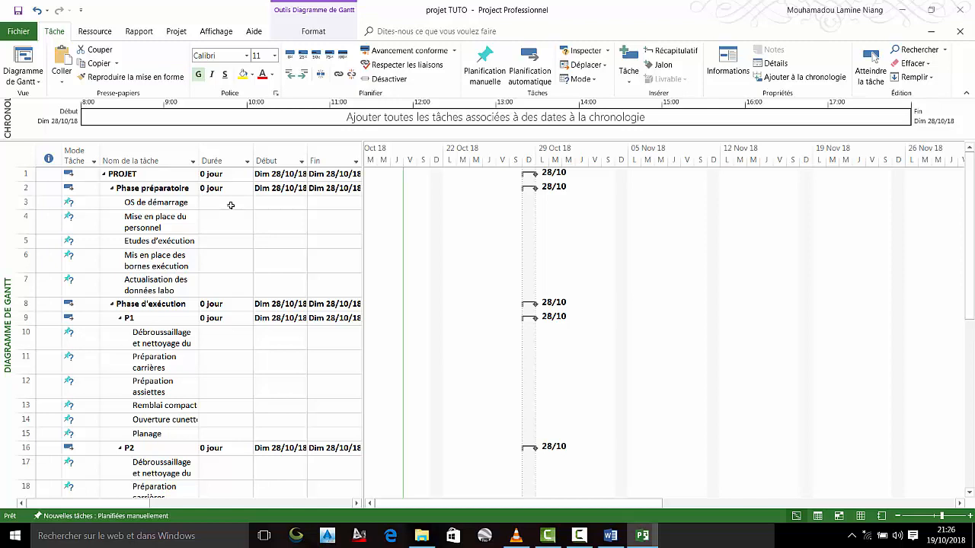
Set the duration of OS de démarrage to 1 day and of Mise en place du personnel to 10 days
{"action": "left_click", "coordinate": [231, 205]}
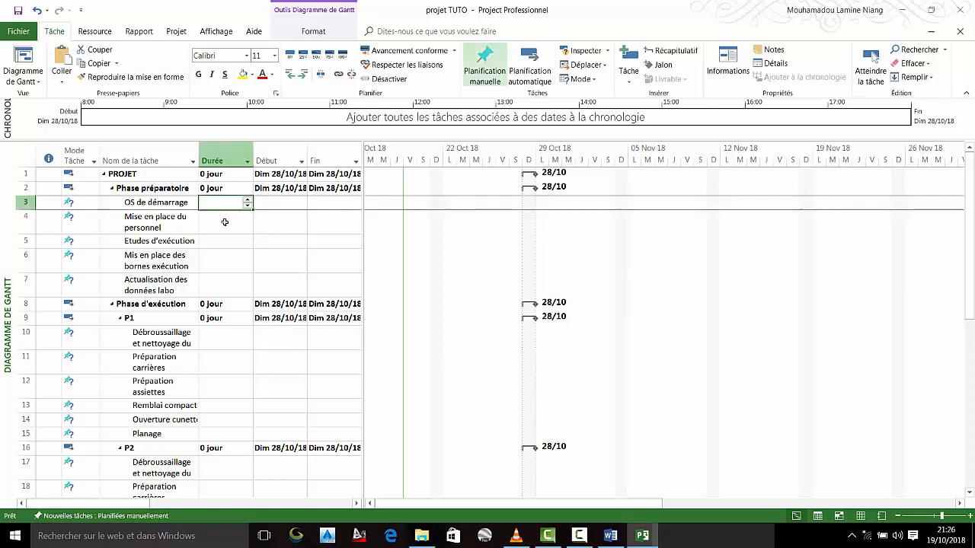
{"action": "key", "text": "Return"}
{"action": "left_click", "coordinate": [224, 203]}
{"action": "type", "text": "1"}
{"action": "key", "text": "Return"}
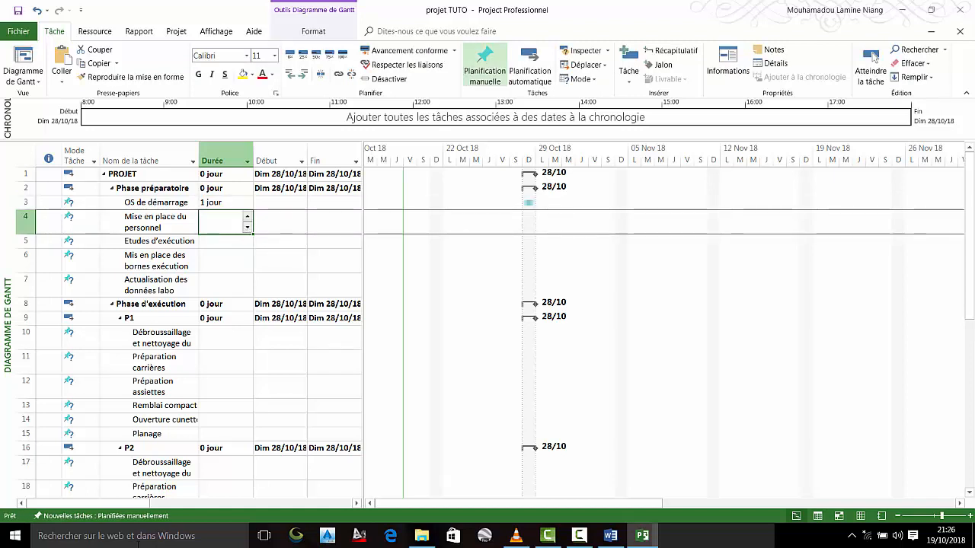
{"action": "type", "text": "10"}
{"action": "key", "text": "Return"}
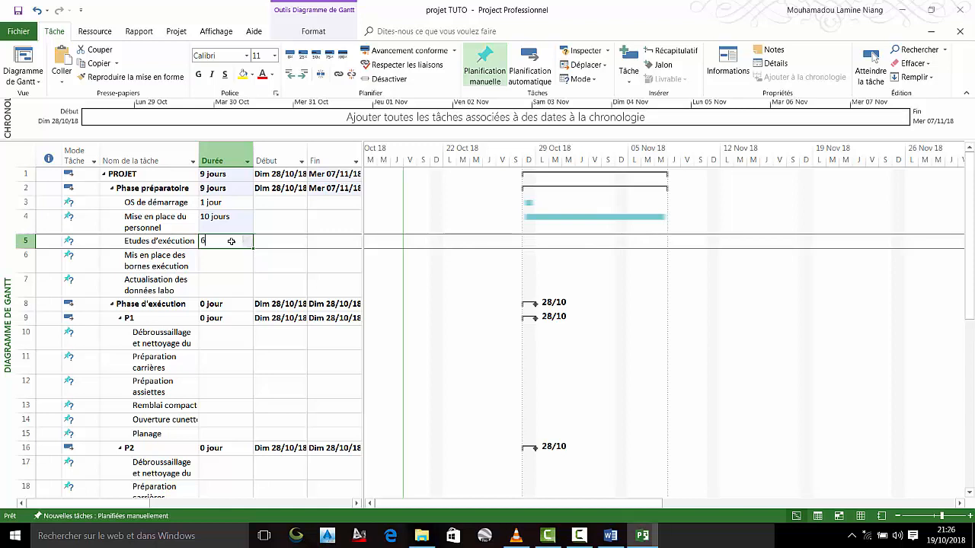
Set the durations of Etudes d'exécution, Mis en place des bornes exécution and Actualisation des données labo to 60, 10 and 30 days
{"action": "type", "text": "60 jours"}
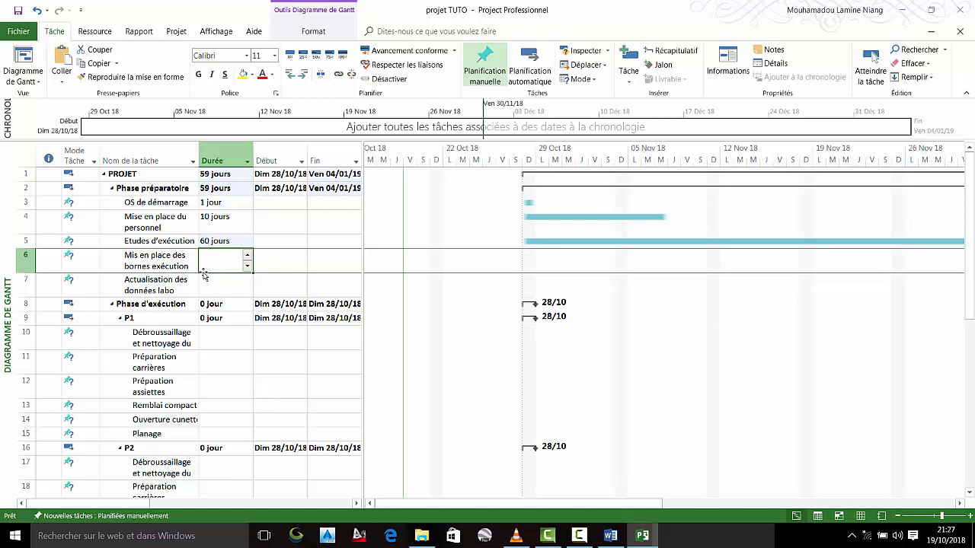
{"action": "type", "text": "15"}
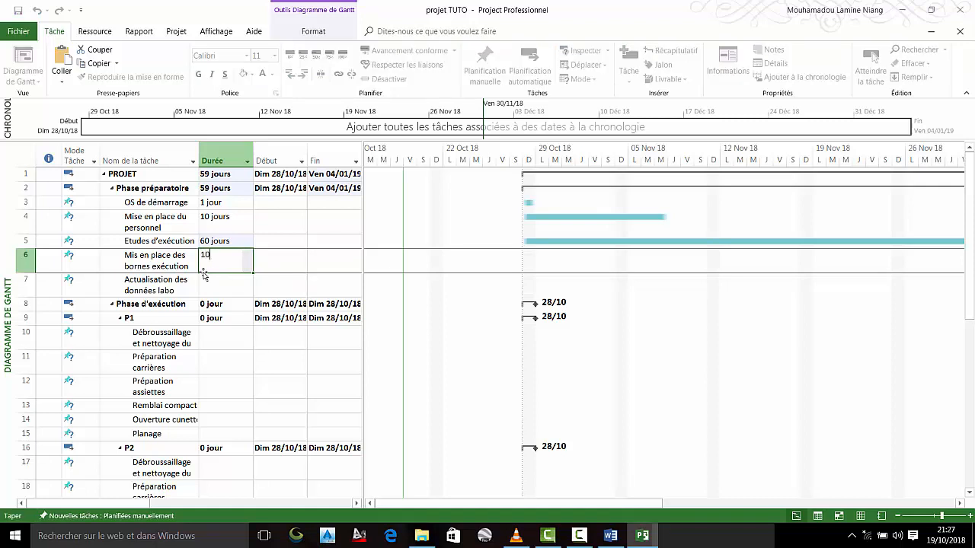
{"action": "key", "text": "Return"}
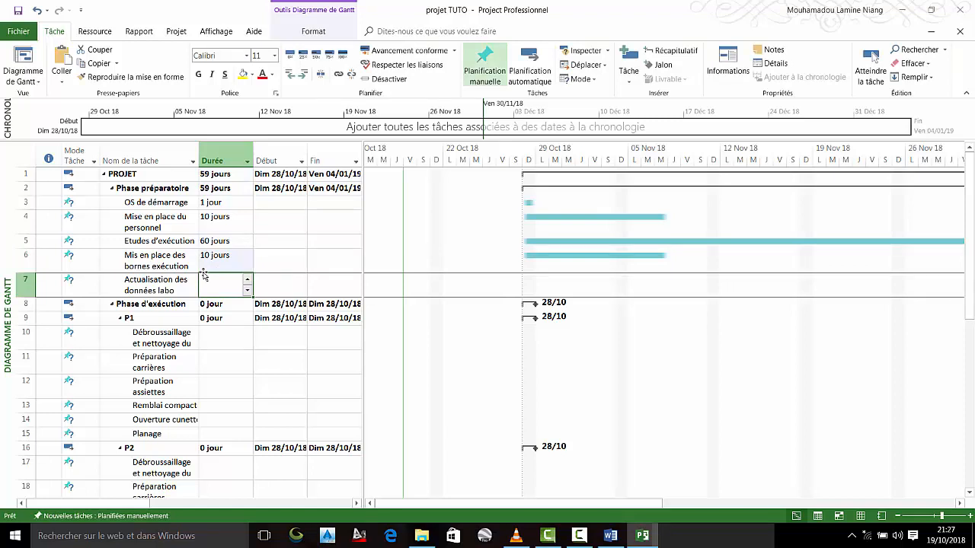
{"action": "type", "text": "30"}
{"action": "key", "text": "Return"}
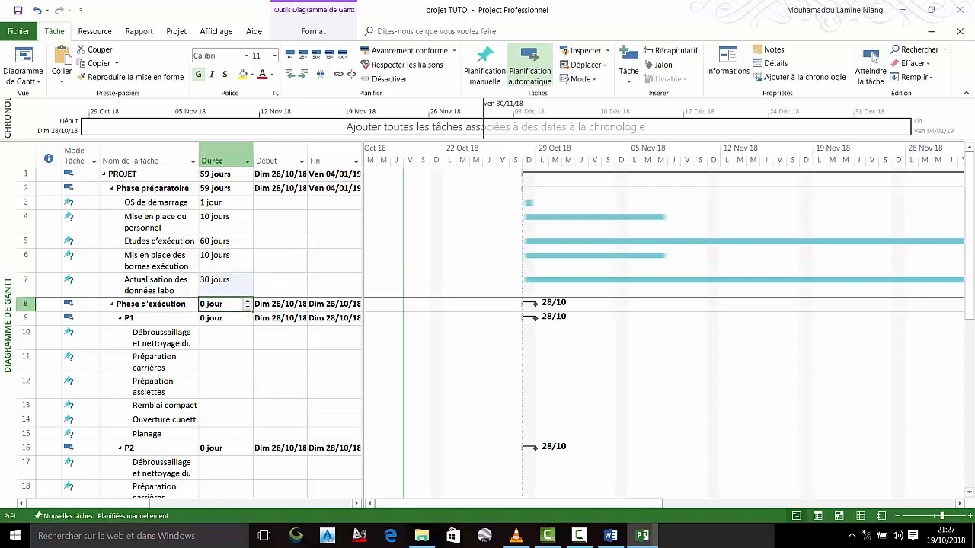
{"action": "left_click_drag", "start_coordinate": [659, 504], "coordinate": [710, 504]}
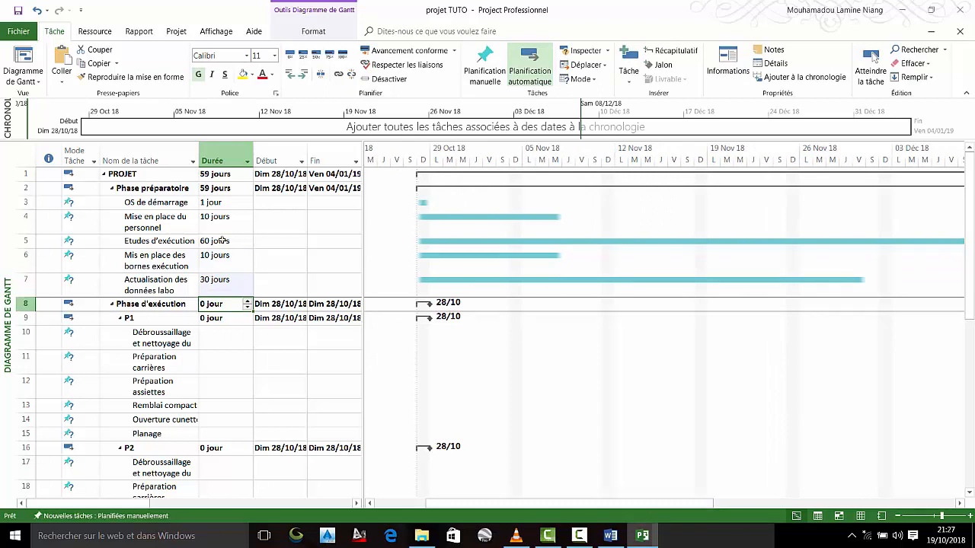
{"action": "left_click_drag", "start_coordinate": [511, 504], "coordinate": [486, 504]}
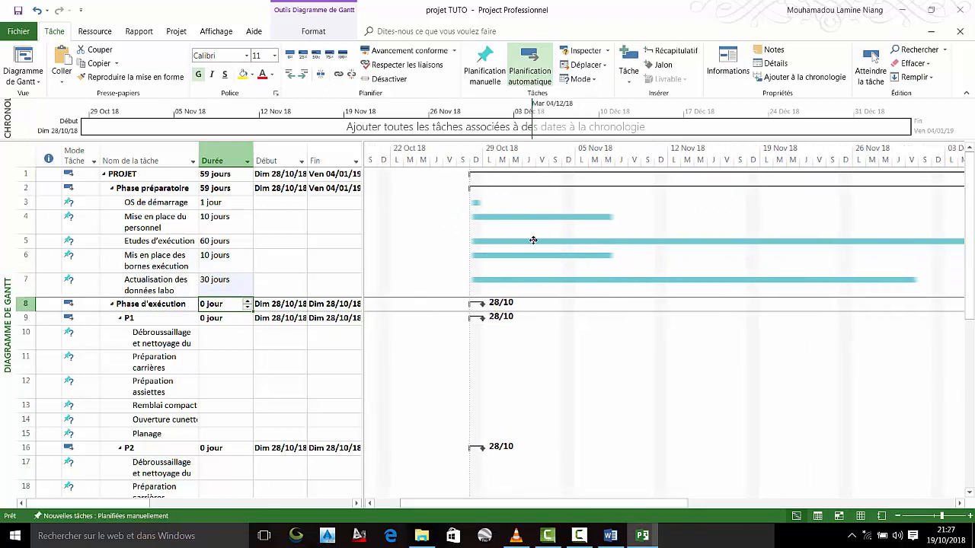
{"action": "scroll", "coordinate": [562, 255], "scroll_direction": "down", "scroll_amount": 3}
{"action": "scroll", "coordinate": [562, 255], "scroll_direction": "up", "scroll_amount": 3}
{"action": "scroll", "coordinate": [227, 226], "scroll_direction": "down", "scroll_amount": 10}
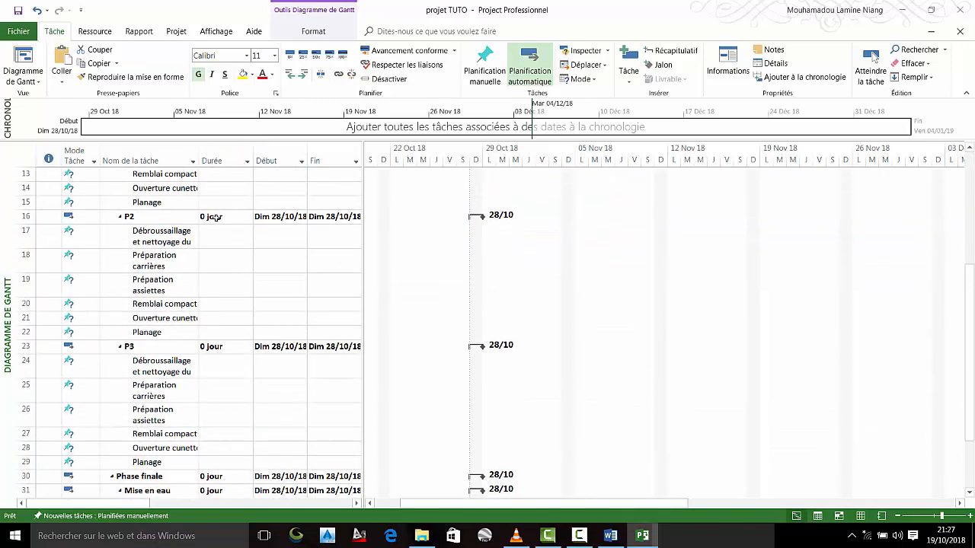
{"action": "scroll", "coordinate": [216, 219], "scroll_direction": "up", "scroll_amount": 10}
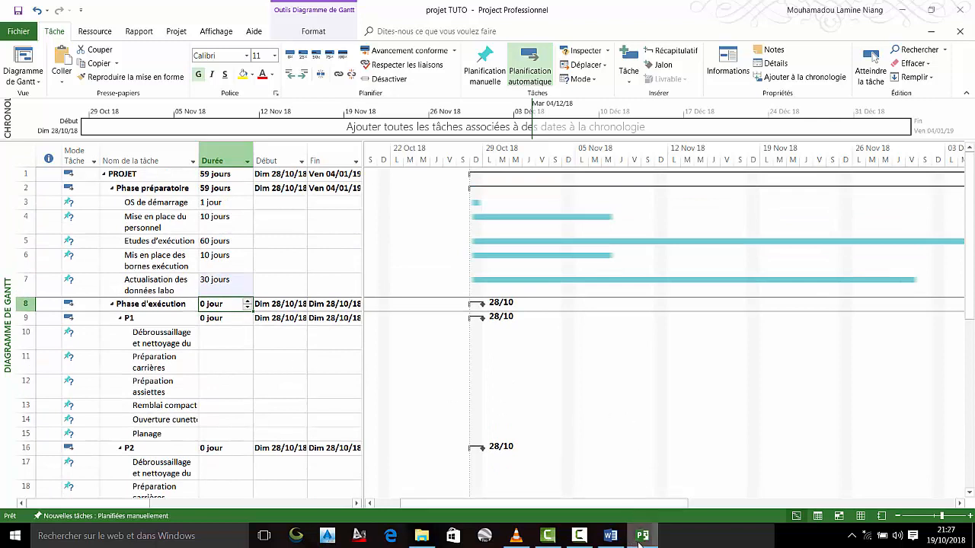
{"action": "mouse_move", "coordinate": [641, 539]}
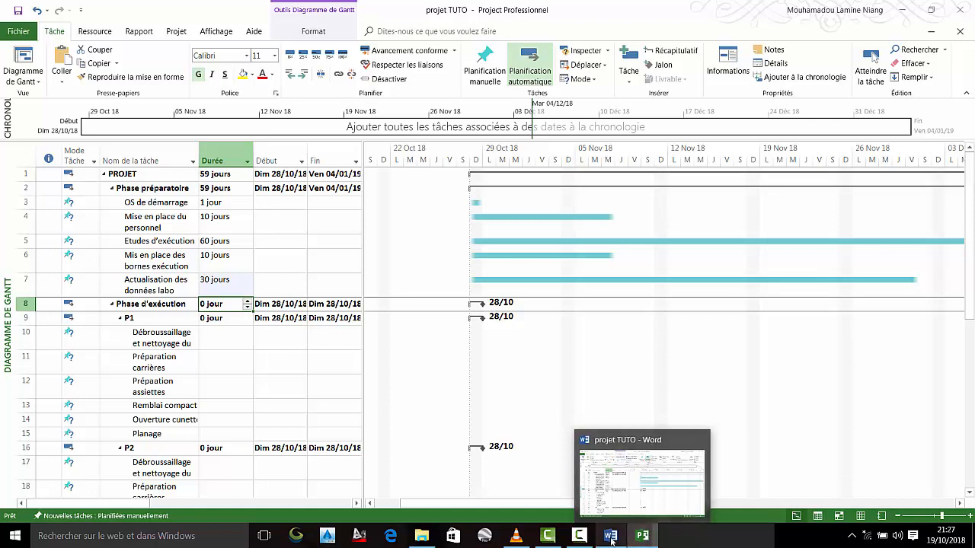
{"action": "left_click", "coordinate": [572, 536]}
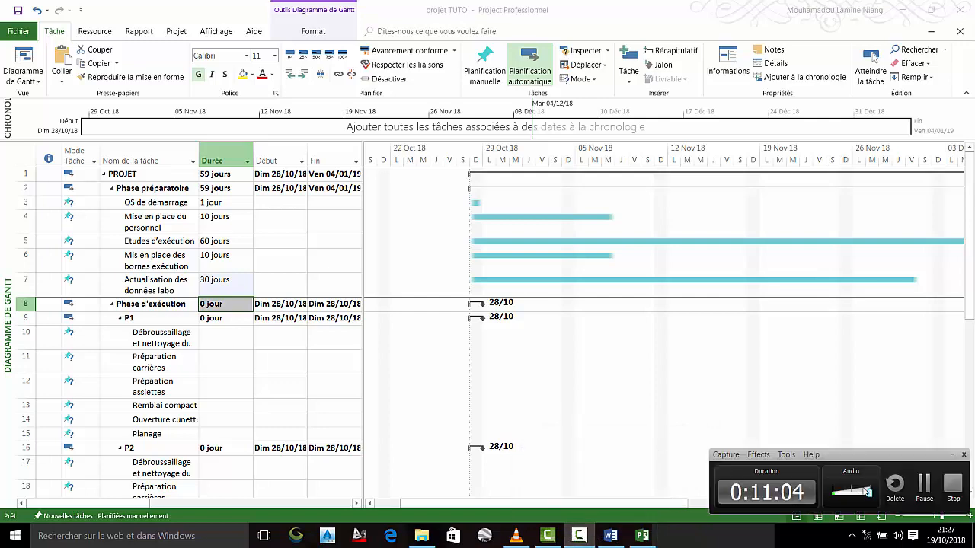